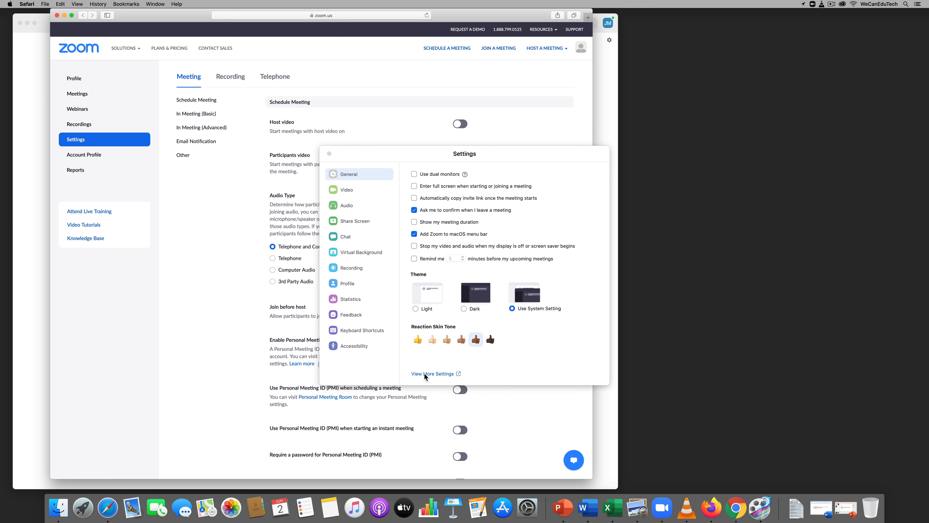
Step: Close the desktop Settings window and find the Annotation and Whiteboard options in the In Meeting (Basic) web settings
click(330, 156)
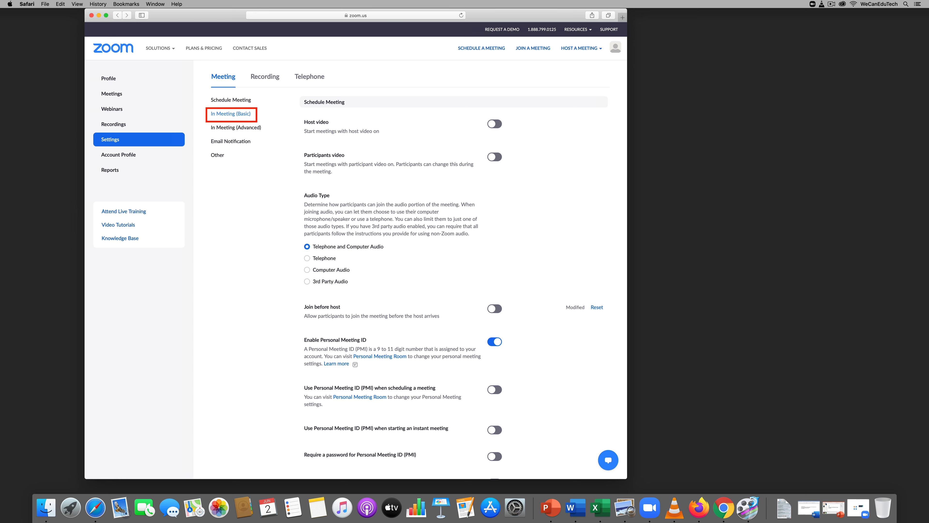
click(231, 114)
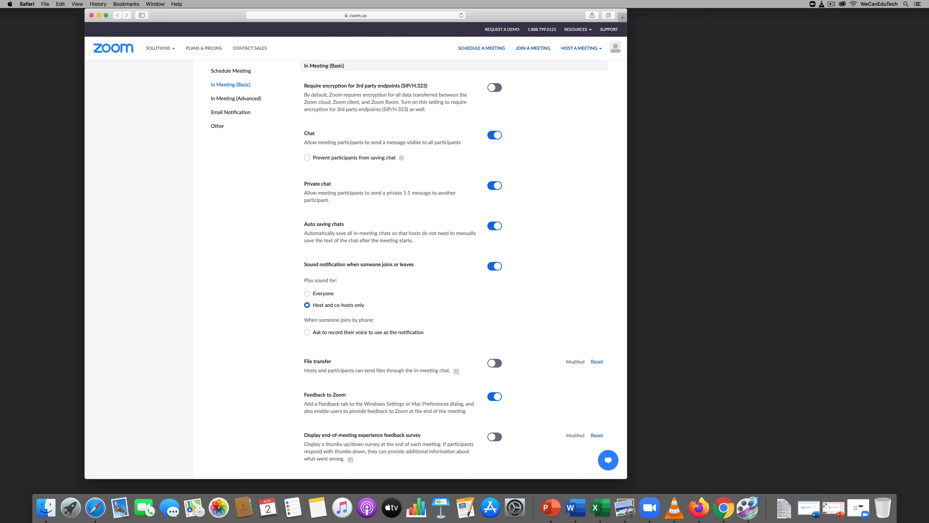
scroll(464, 269, down, 5)
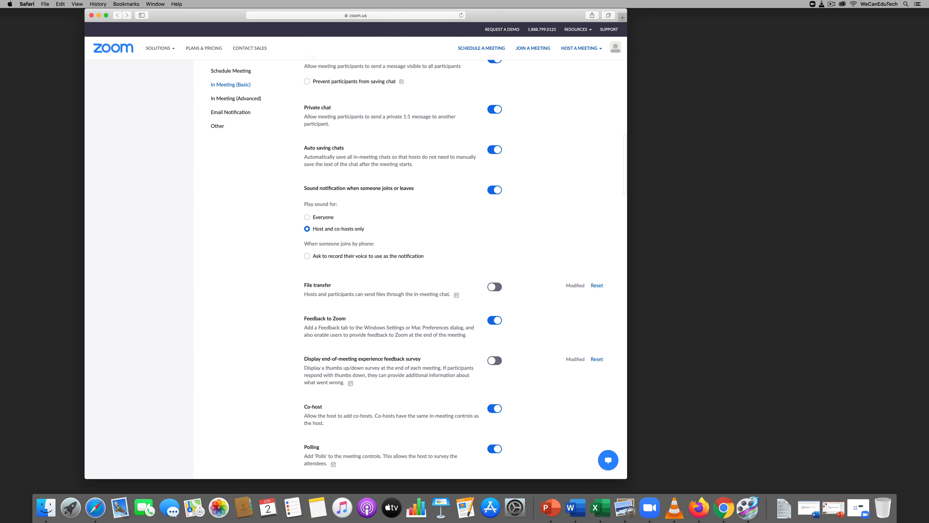
scroll(464, 269, down, 15)
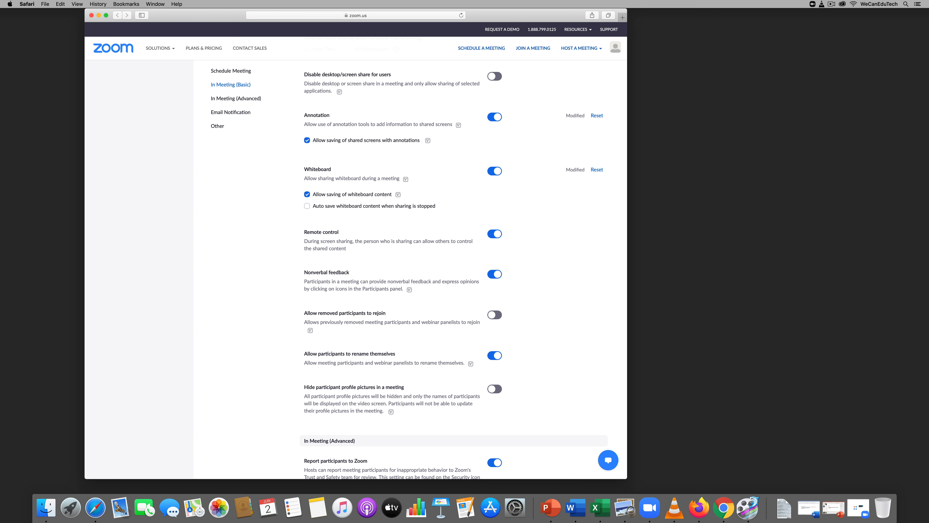
Step: Turn the Annotation and Whiteboard settings off and switch both back on
click(494, 116)
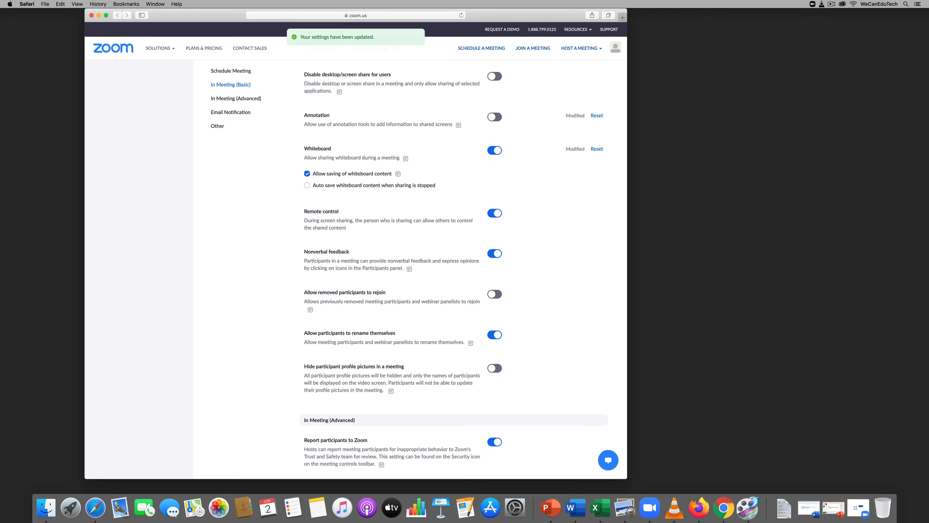
click(494, 150)
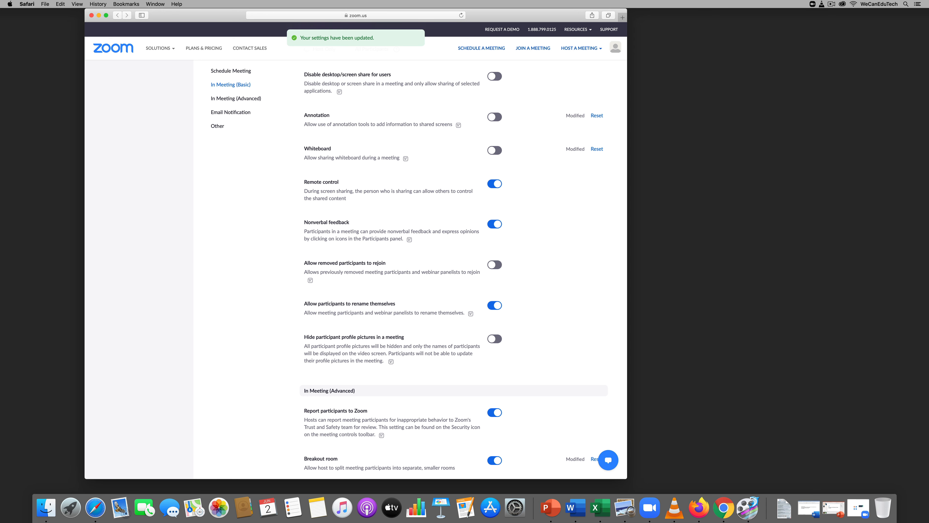
click(495, 117)
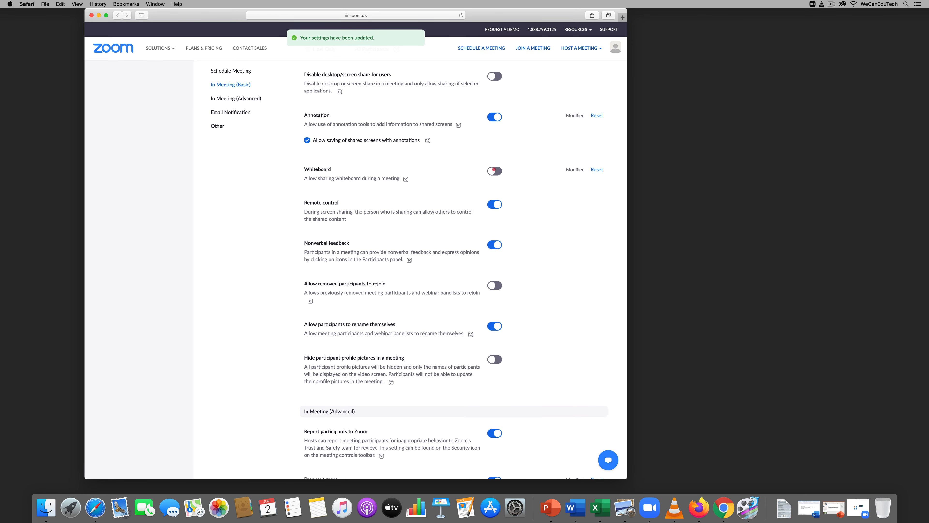
click(493, 170)
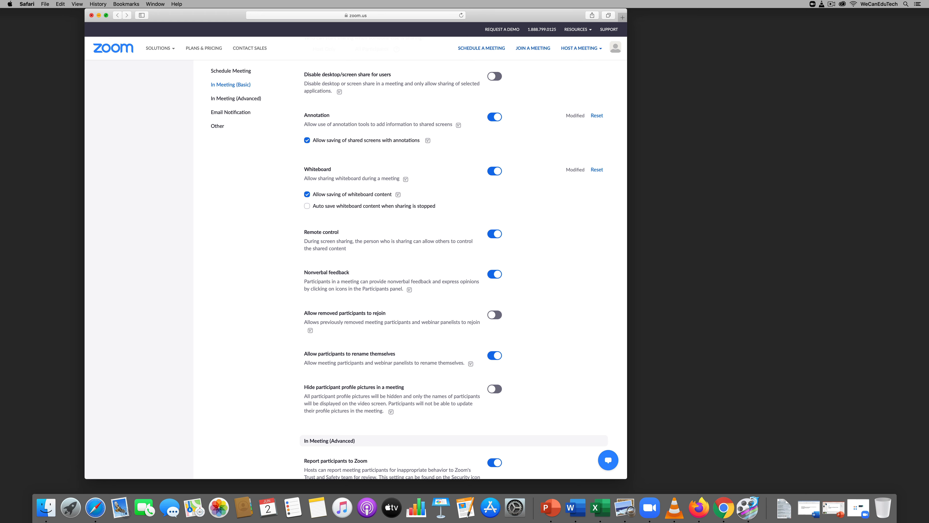
Step: Close the browser window, switch to the Zoom desktop app, and start the recurring Biology 101 meeting with computer audio
click(91, 16)
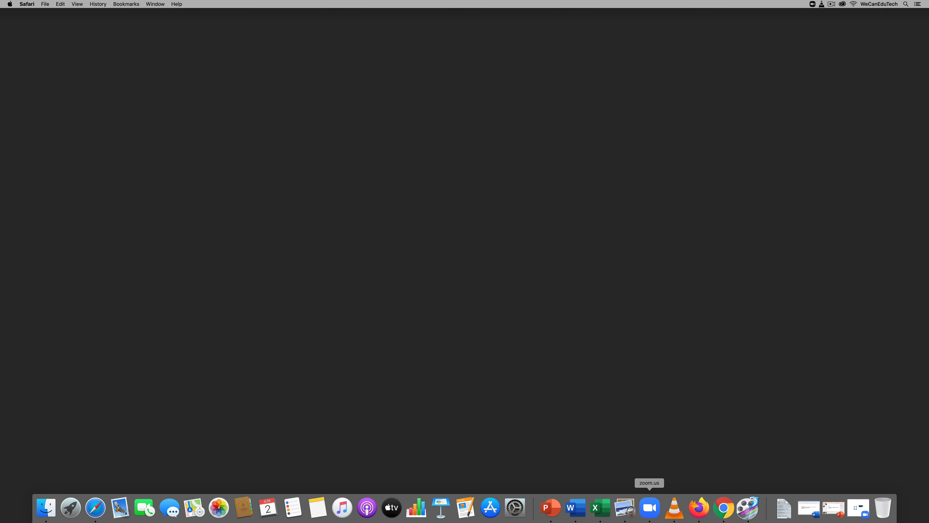
click(649, 507)
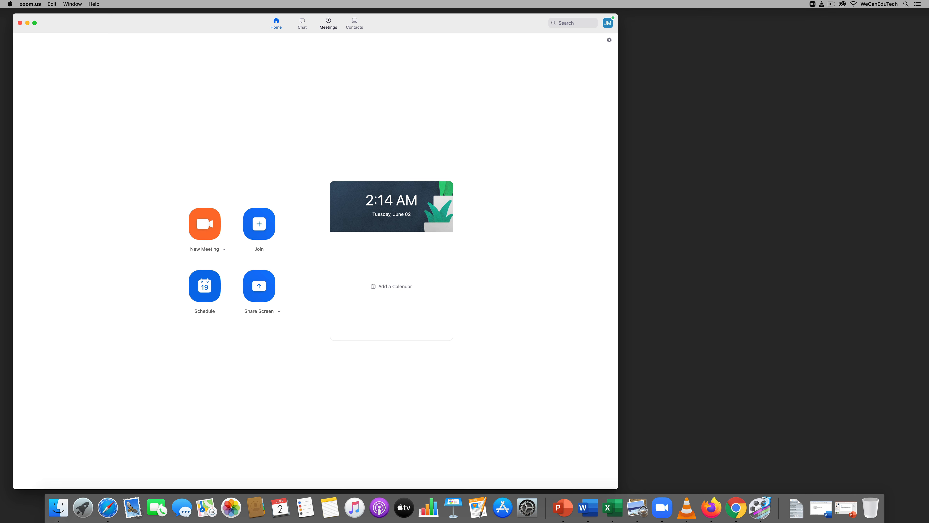
click(328, 23)
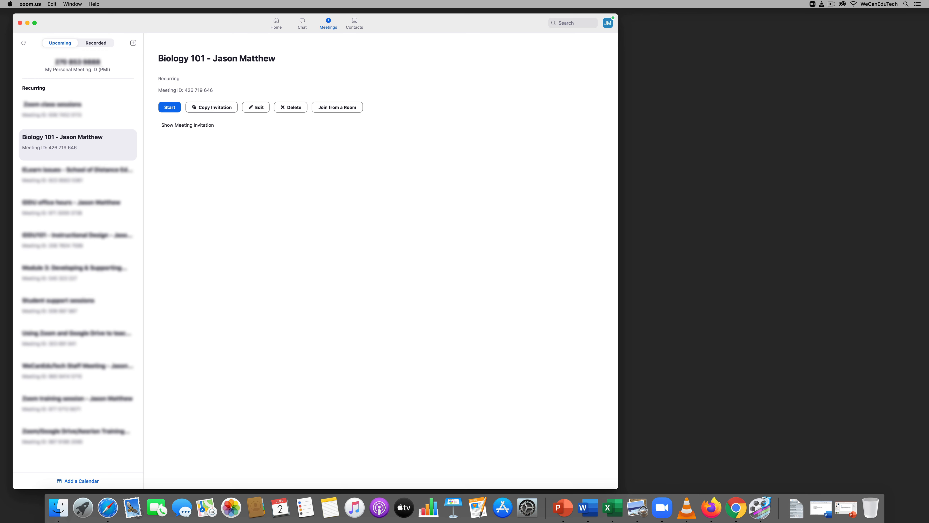
click(34, 145)
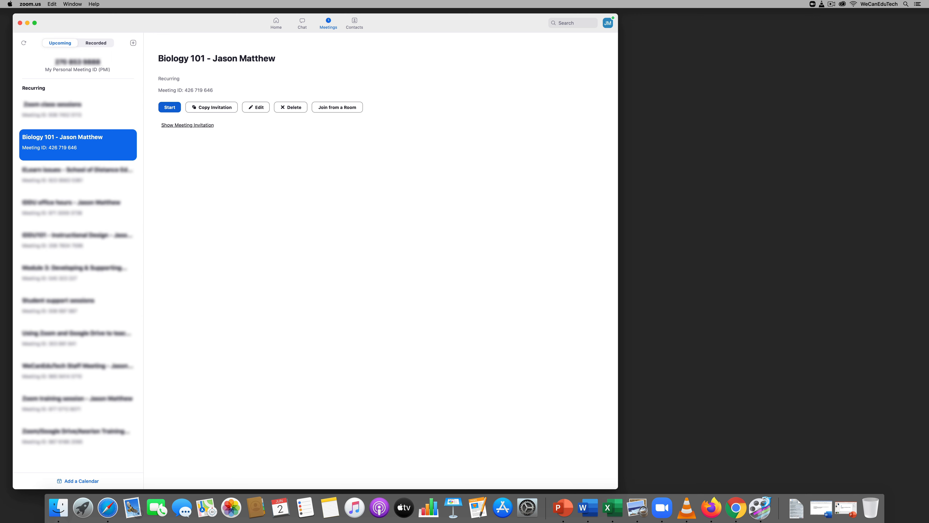
click(169, 106)
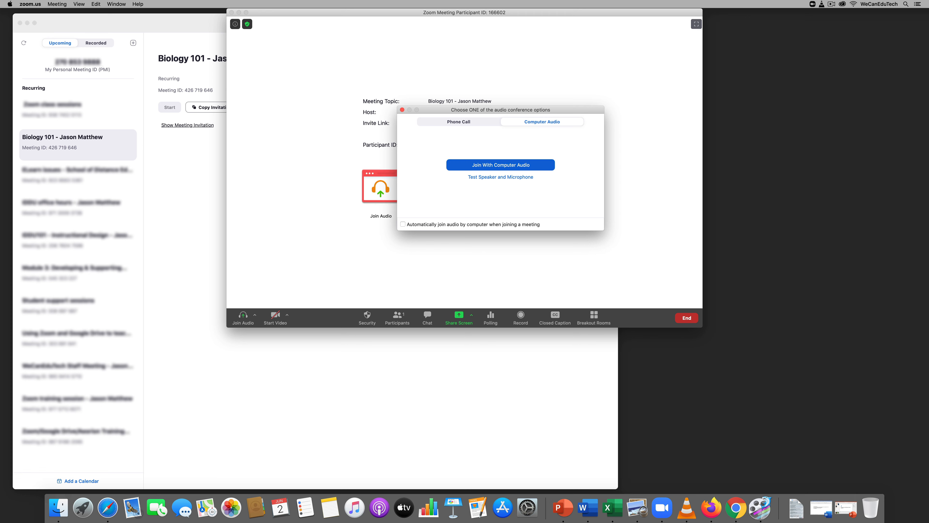
click(484, 167)
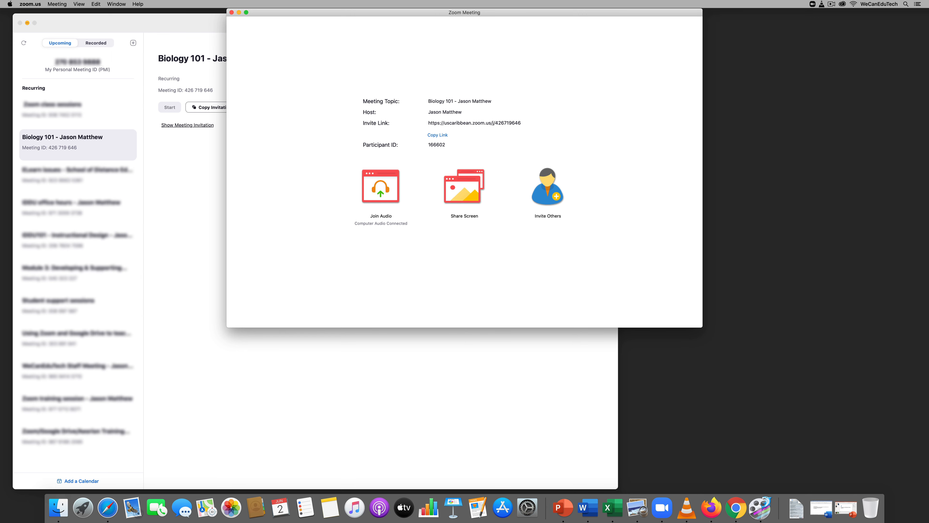
Step: Minimize the main Zoom window, move the meeting window to the upper-left corner of the desktop, and enlarge it
click(27, 22)
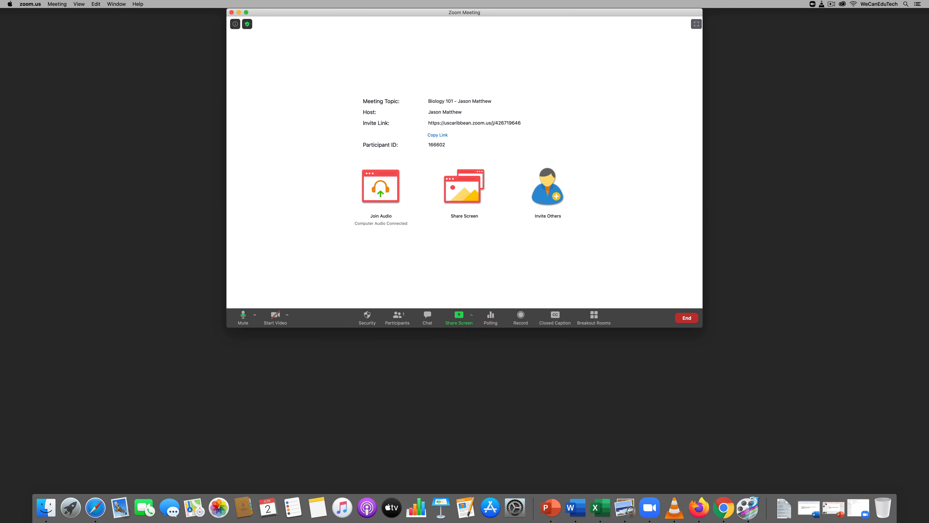
drag(299, 15, 83, 19)
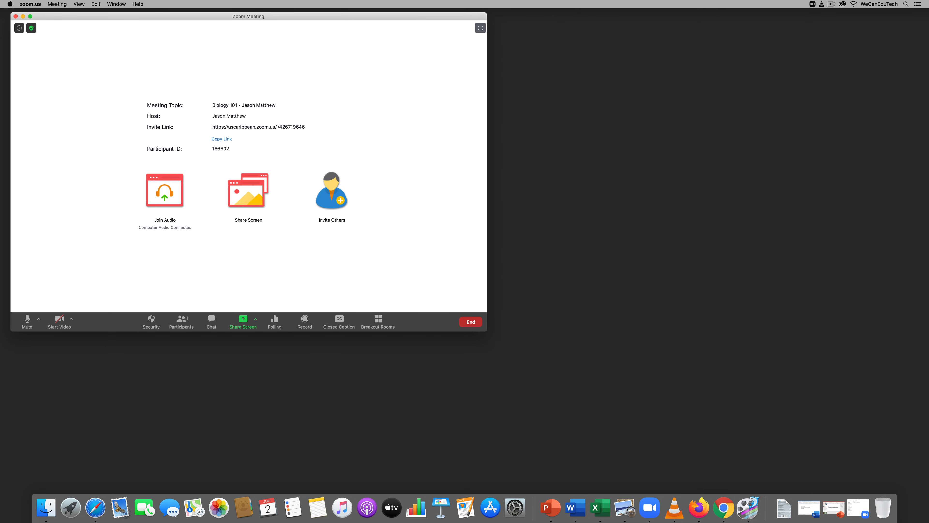
drag(486, 331, 693, 475)
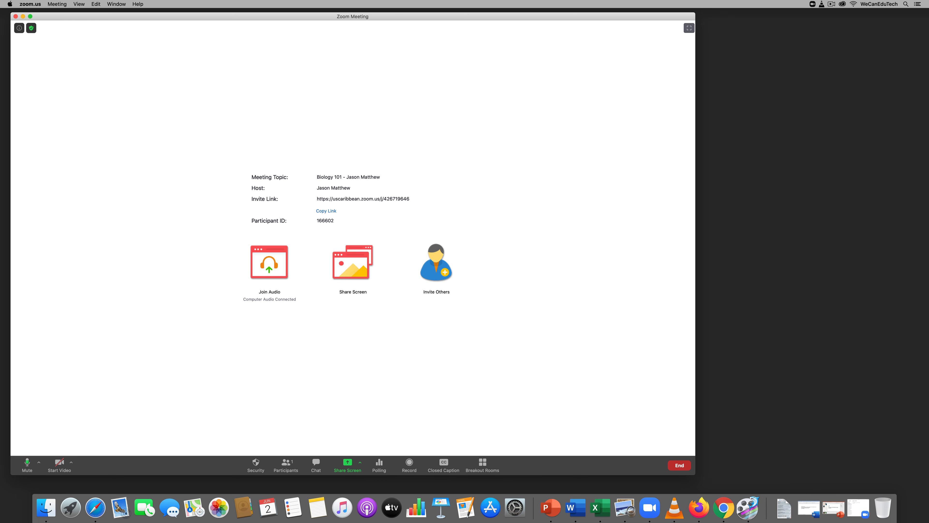
Step: Share a Whiteboard with the meeting participants
click(347, 463)
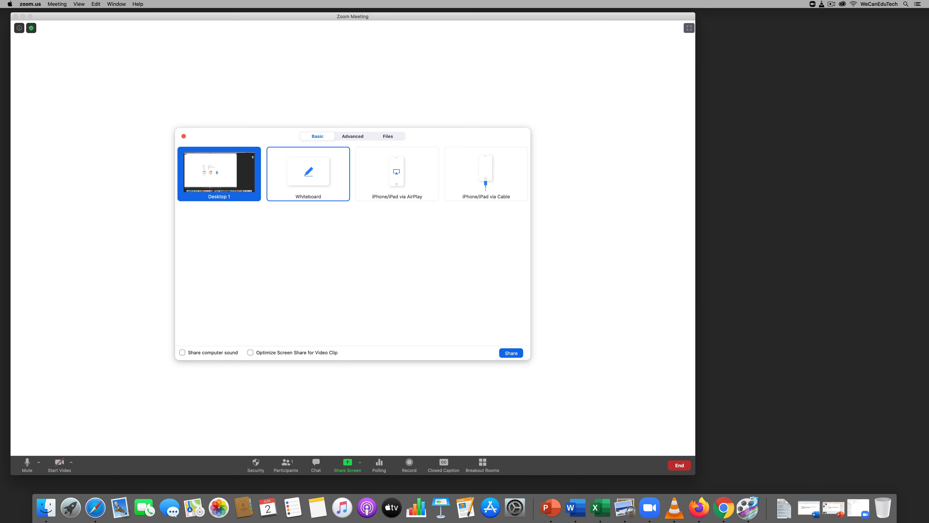
click(310, 178)
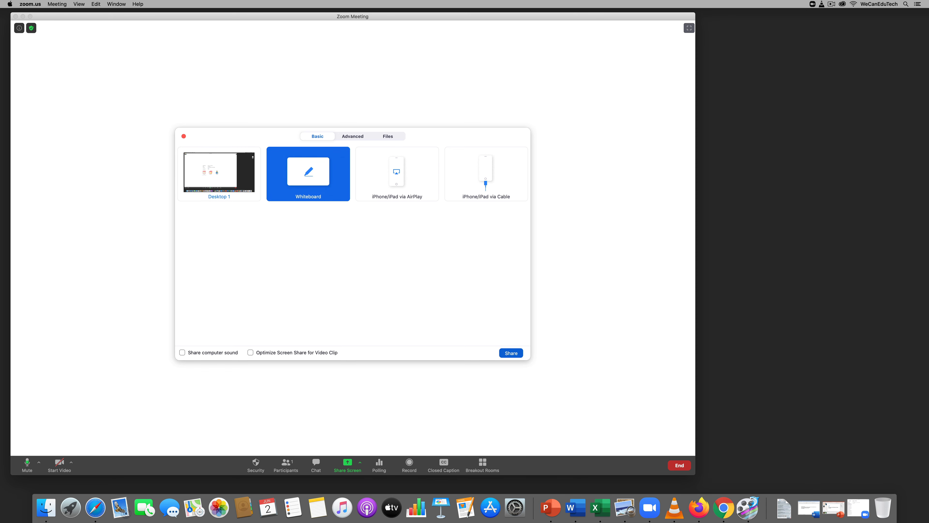
click(511, 352)
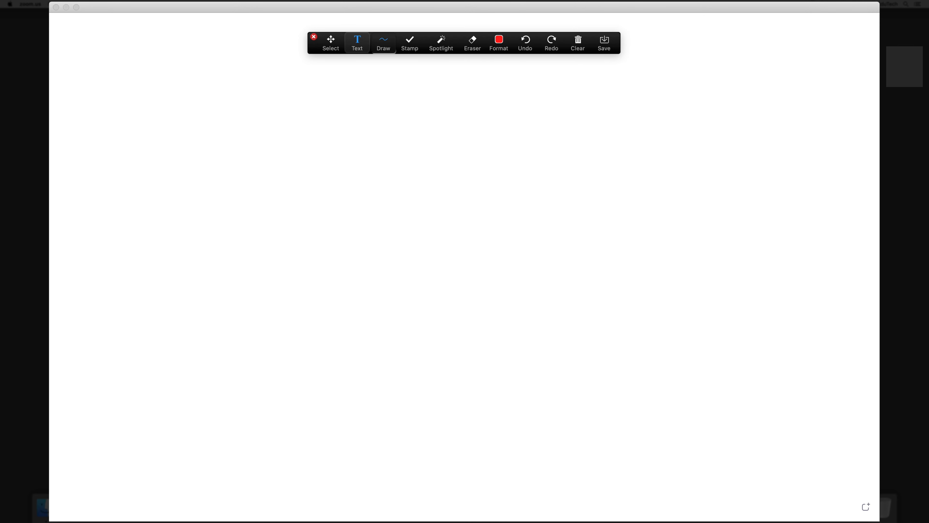
Step: Add a text box reading "Hello there" in the upper-left area of the whiteboard
click(357, 43)
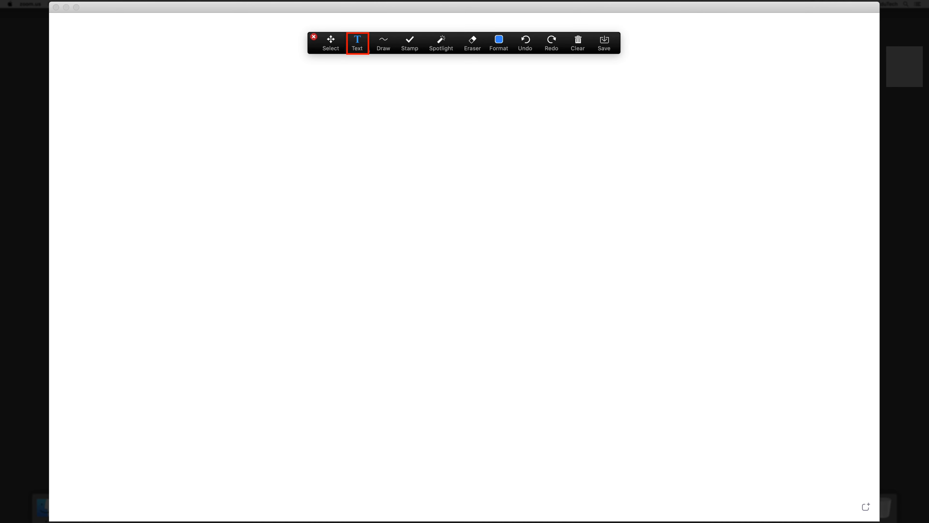
click(168, 162)
text(Hello )
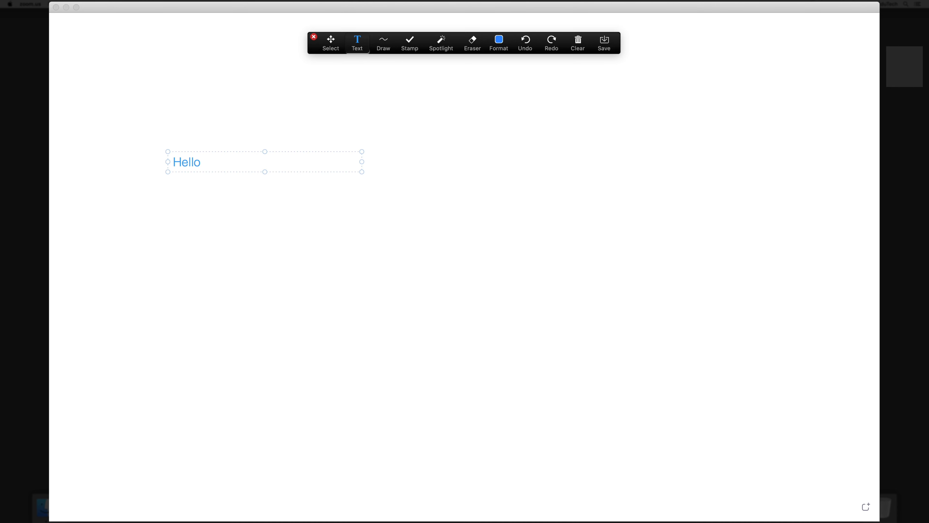
text(there)
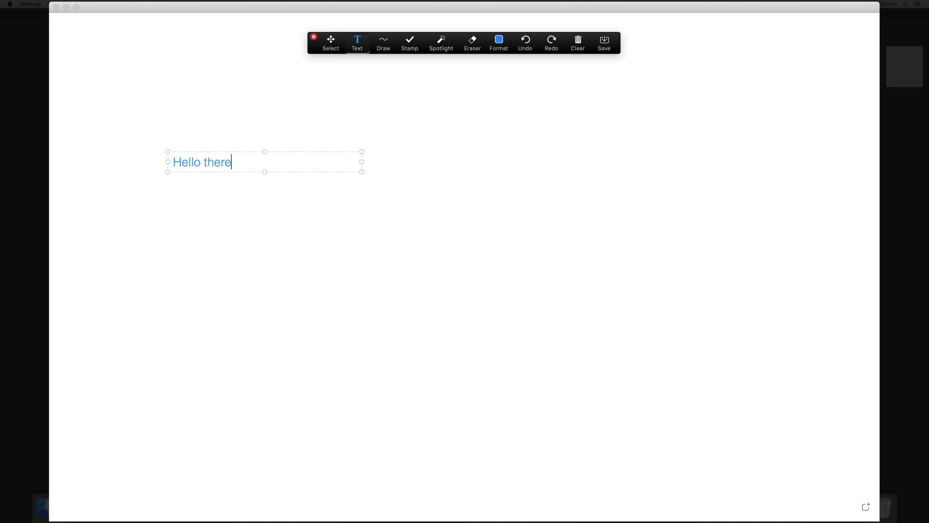
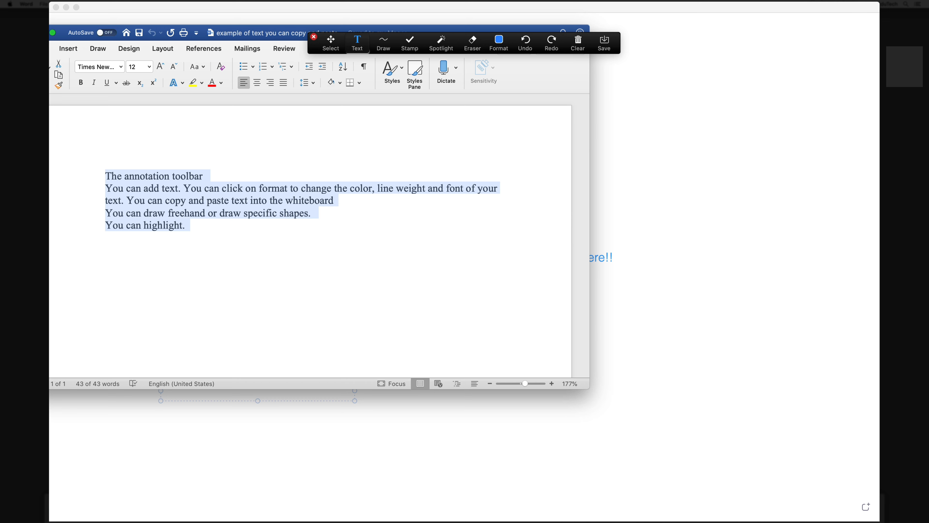
Step: Copy all the annotation toolbar text in the Word document and minimize the document window
drag(104, 175, 200, 229)
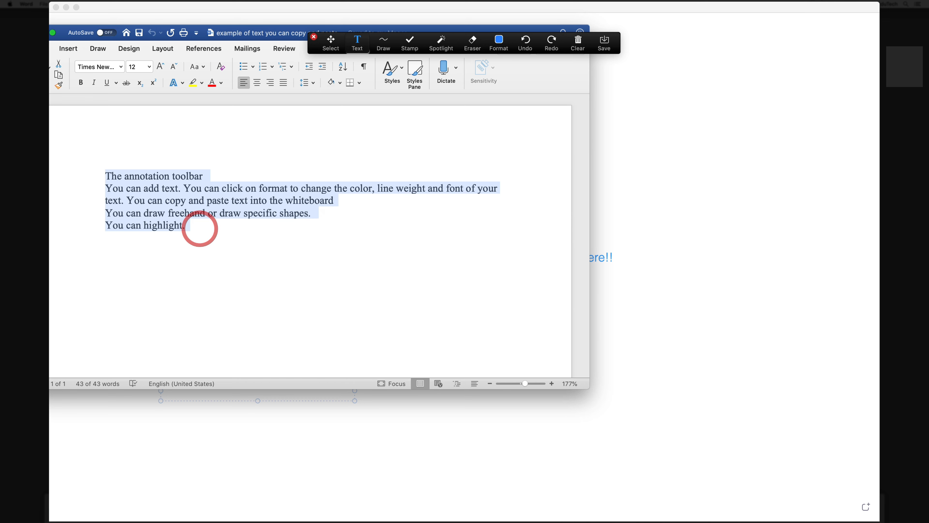
right_click(153, 201)
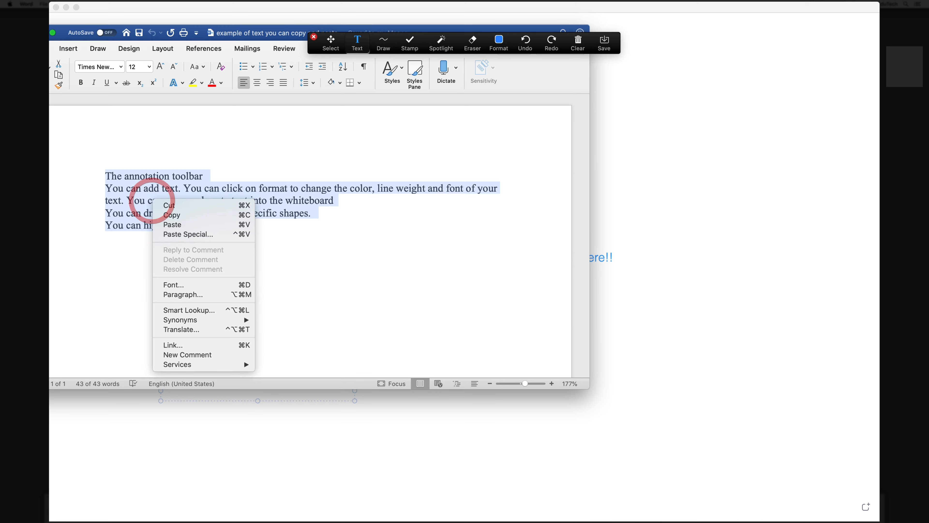
click(172, 215)
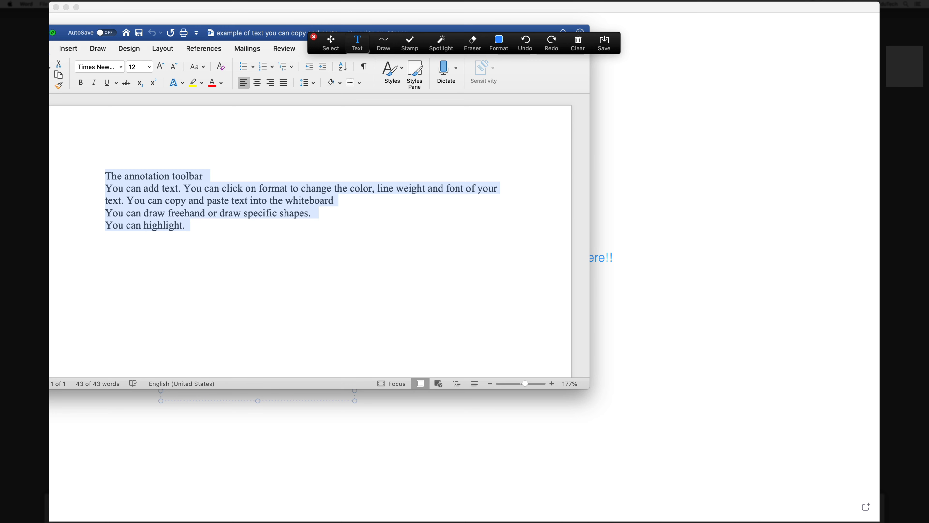
click(42, 32)
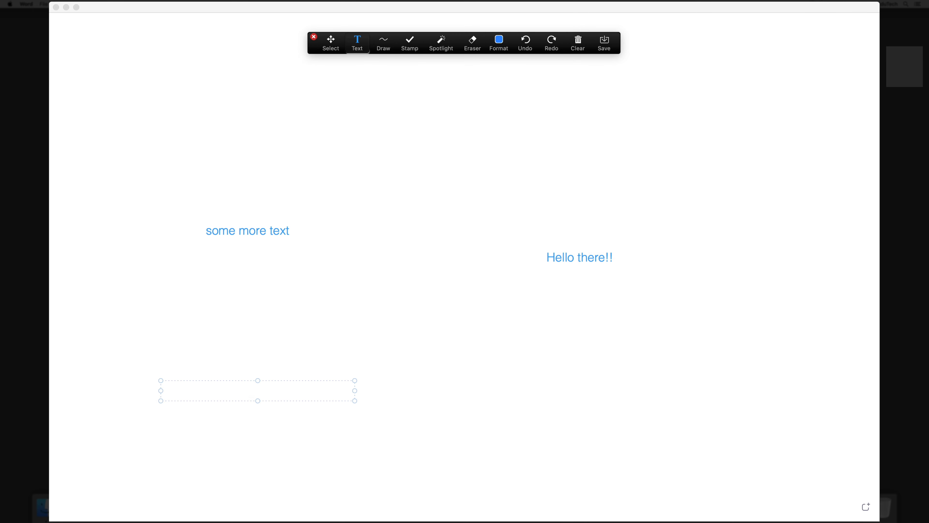
Step: Paste the copied annotation toolbar text into the empty text box on the whiteboard
click(173, 387)
right_click(172, 386)
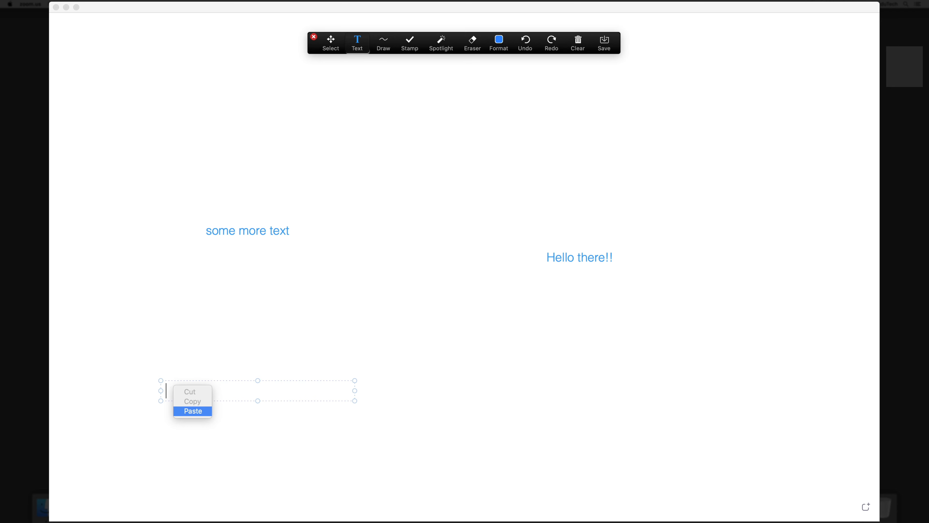
click(190, 410)
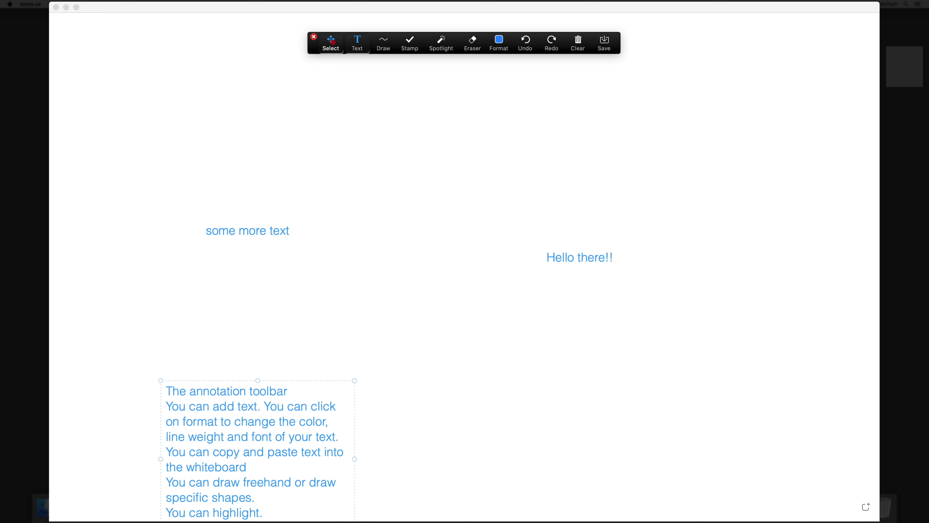
Step: Rearrange the whiteboard's left side with "Hello there!!" uppermost, "some more text" below it, and the pasted paragraph beneath both
click(330, 42)
mouse_move(227, 406)
mouse_down()
mouse_move(234, 369)
mouse_move(196, 300)
mouse_up()
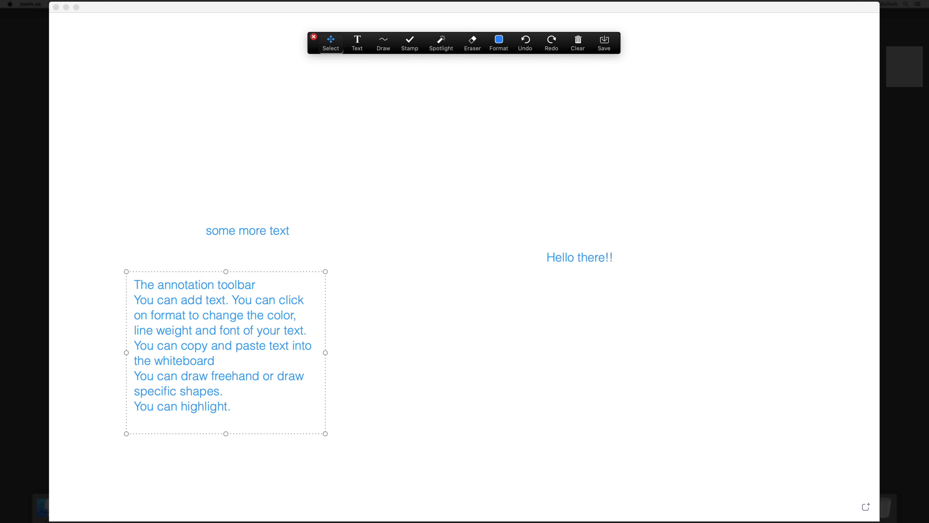
click(431, 339)
drag(260, 230, 210, 166)
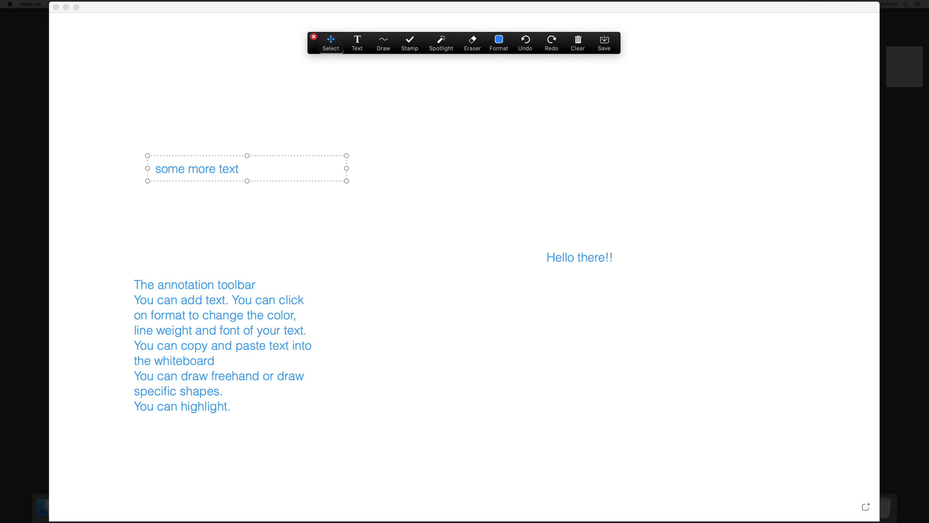
drag(559, 257, 193, 118)
click(296, 179)
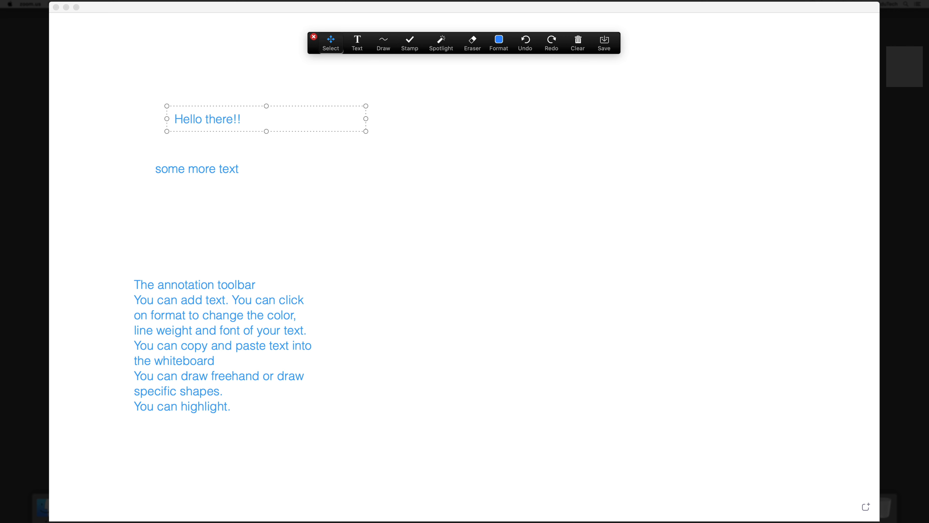
Step: Draw three freehand red strokes: a long looping line right of the text, a curve around its end, and a short vertical line farther right
click(383, 43)
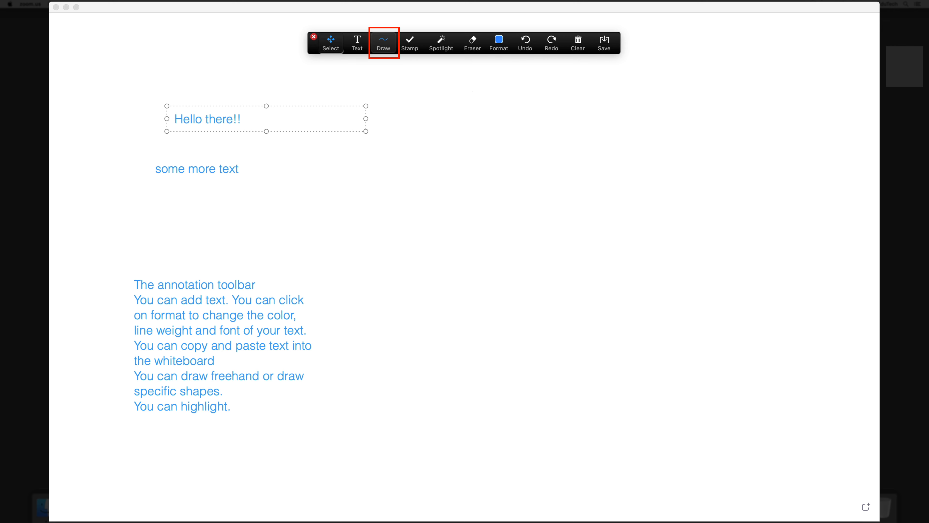
click(383, 46)
click(350, 68)
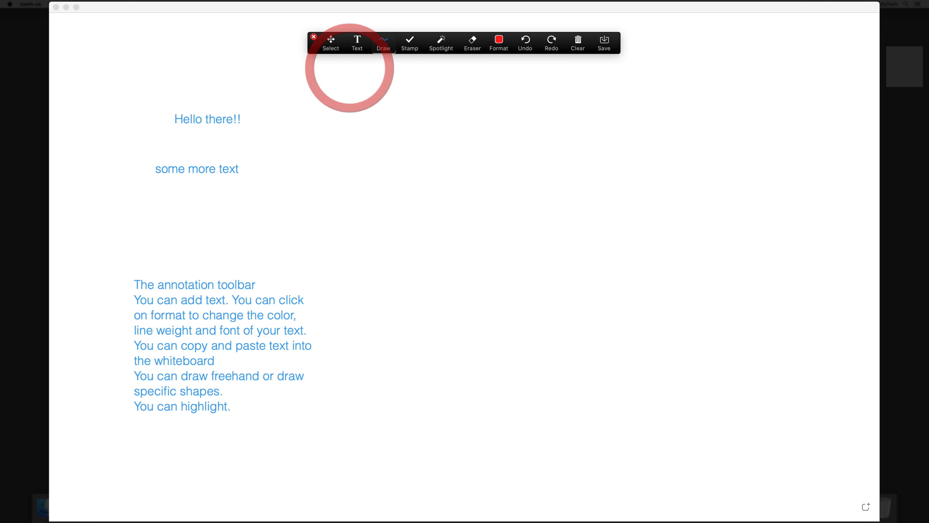
mouse_move(383, 137)
mouse_down()
mouse_move(430, 118)
mouse_move(629, 114)
mouse_move(347, 178)
mouse_move(593, 202)
mouse_move(487, 213)
mouse_up()
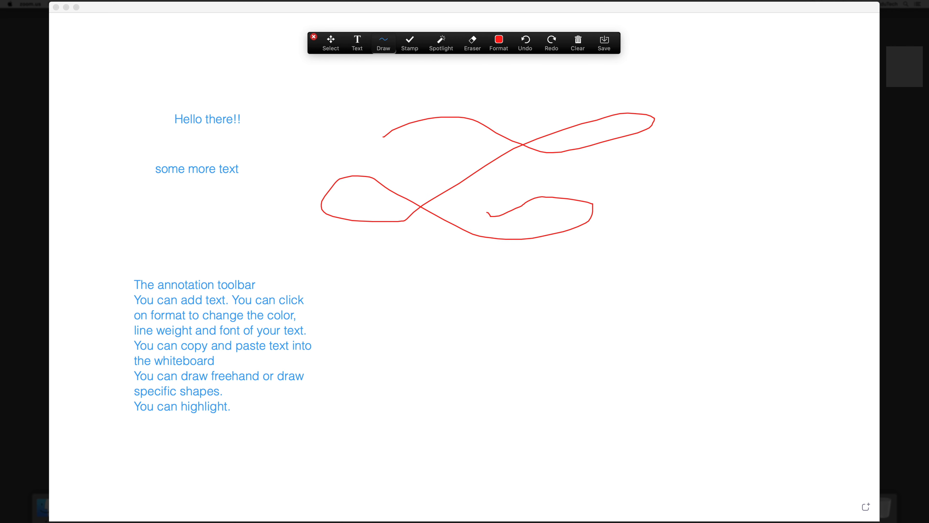
mouse_move(367, 147)
mouse_down()
mouse_move(341, 143)
mouse_move(294, 174)
mouse_move(363, 252)
mouse_up()
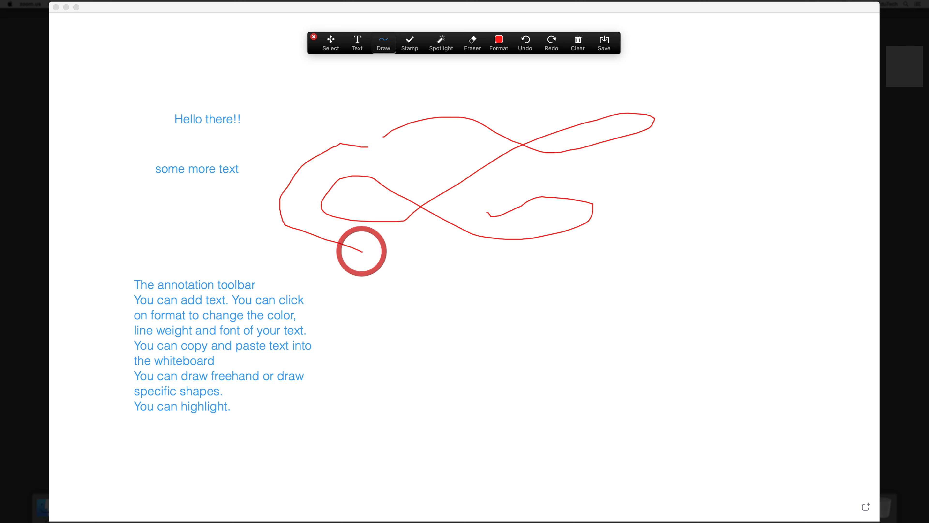
drag(705, 131, 707, 200)
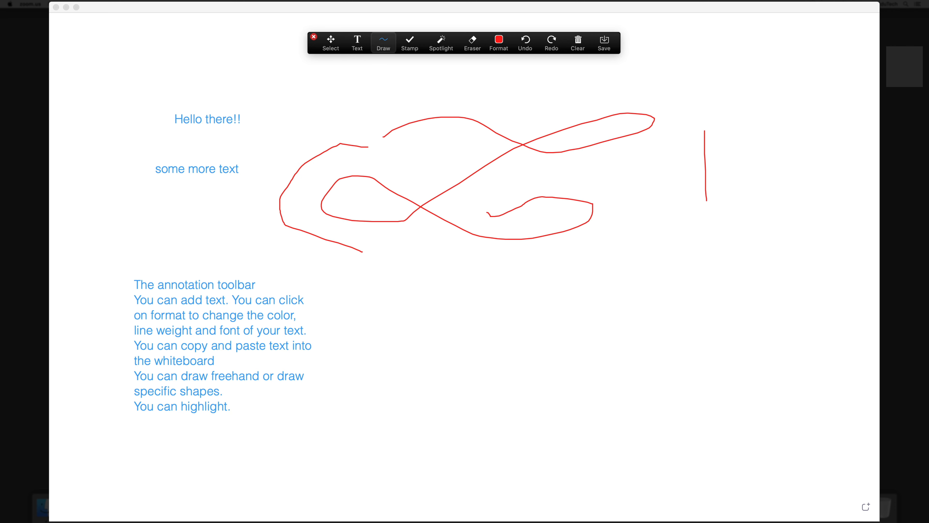
Step: Draw a red outlined rectangle below the looping line and a smaller light green outlined rectangle below the vertical stroke
click(383, 42)
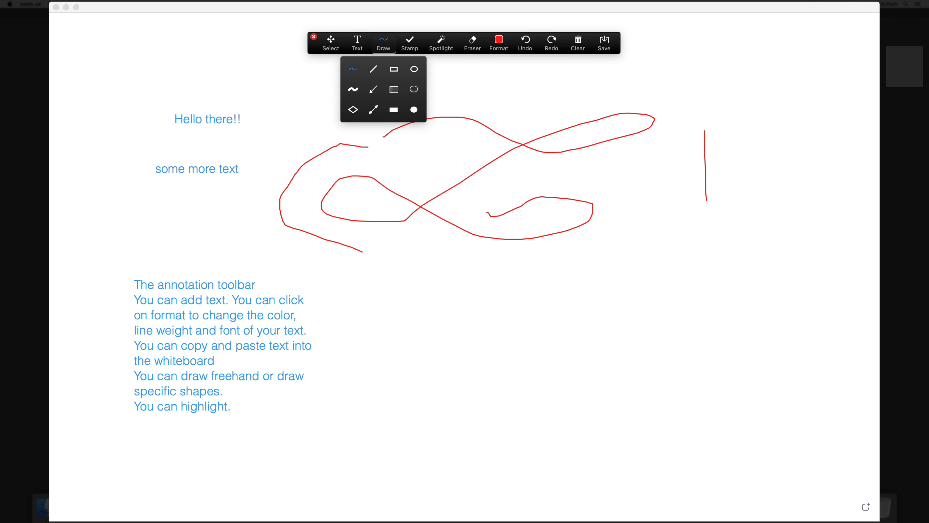
click(393, 69)
drag(399, 277, 593, 353)
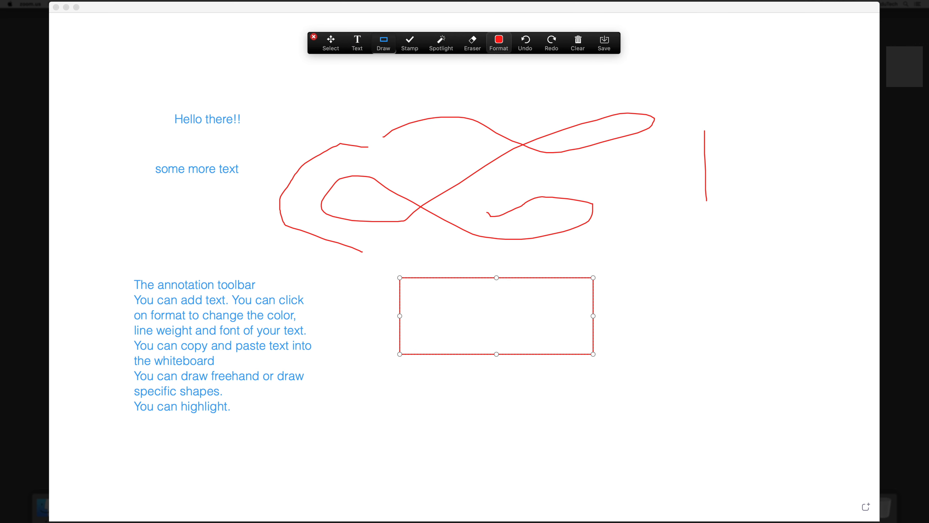
click(499, 42)
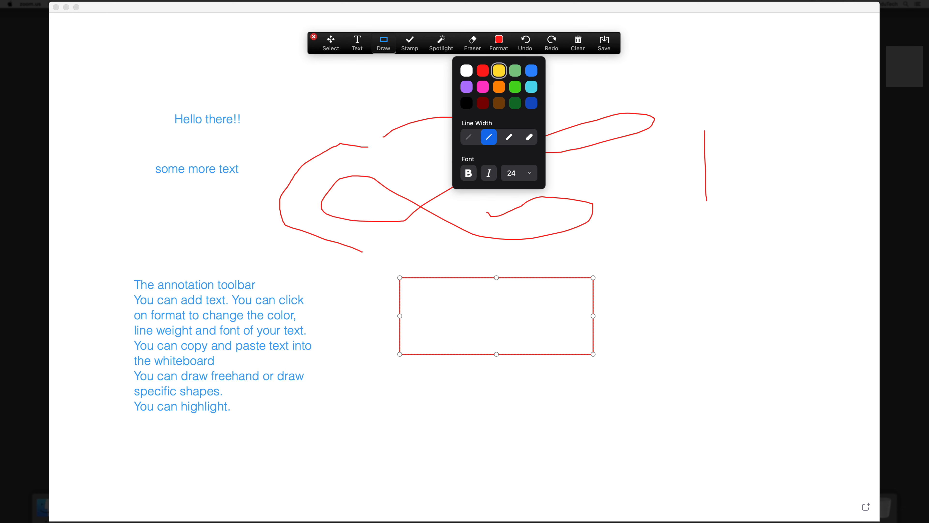
click(515, 70)
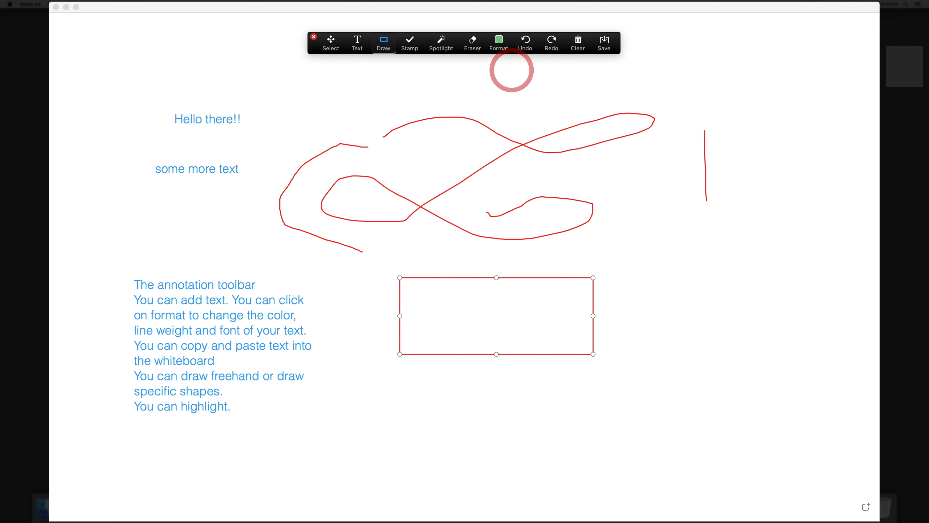
drag(754, 233, 628, 300)
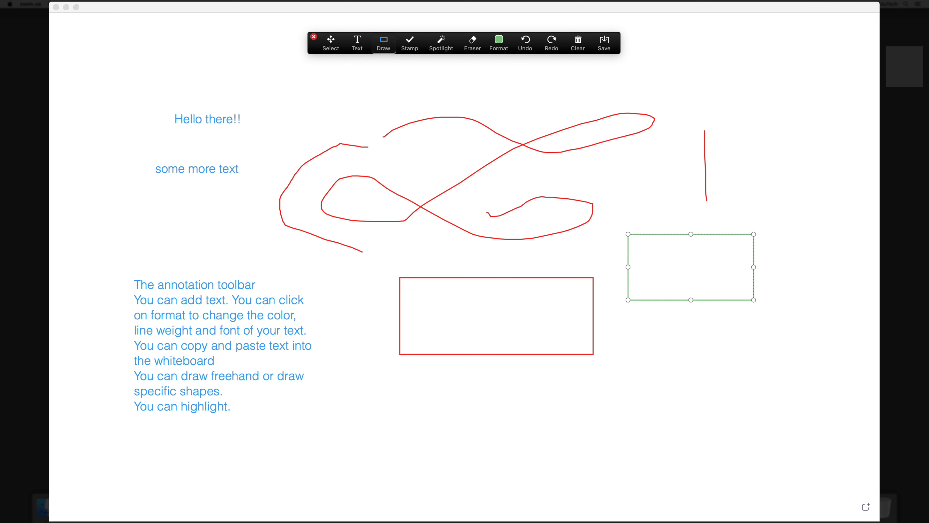
Step: Add brown text reading "this is the new test" between "some more text" and the pasted paragraph
click(357, 43)
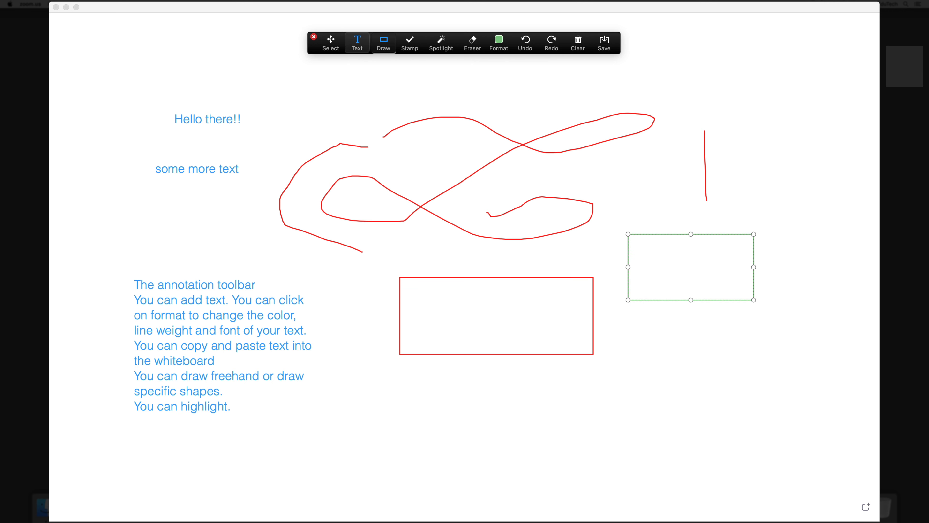
click(357, 43)
click(498, 43)
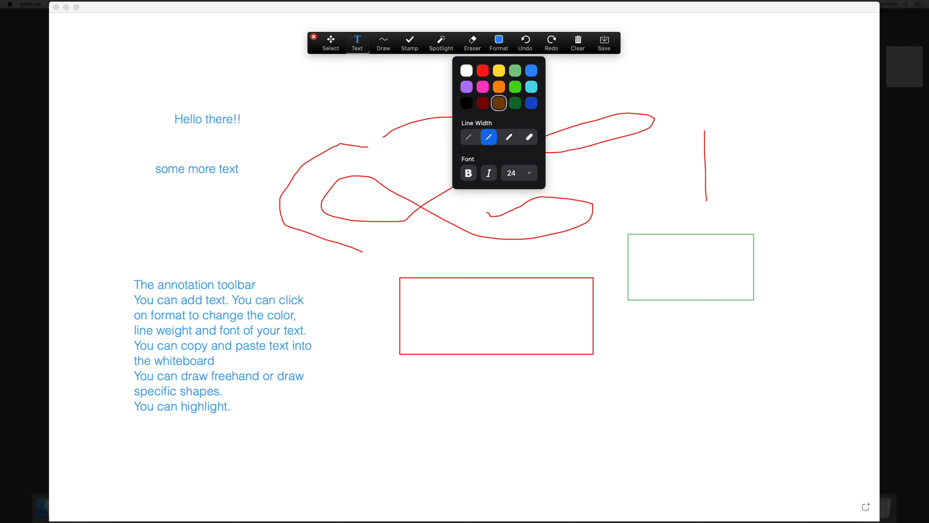
click(499, 103)
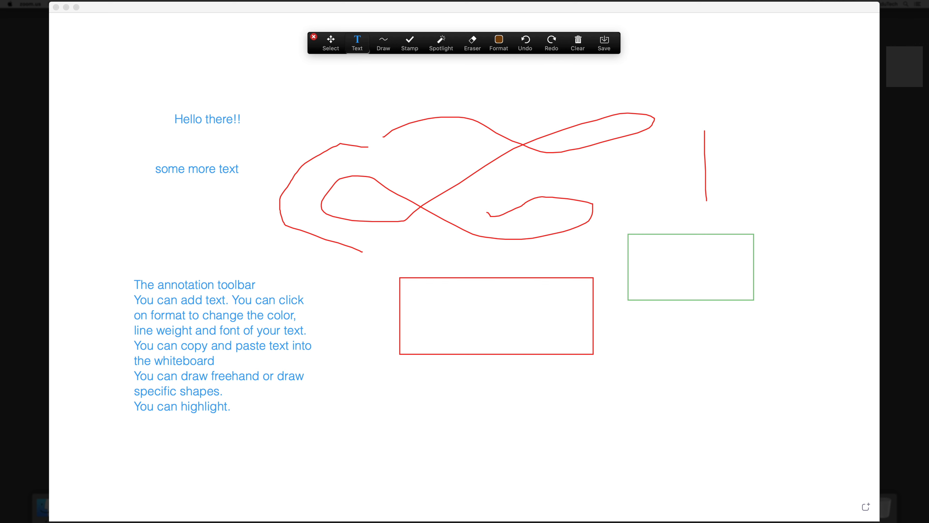
click(146, 217)
text(this is the new)
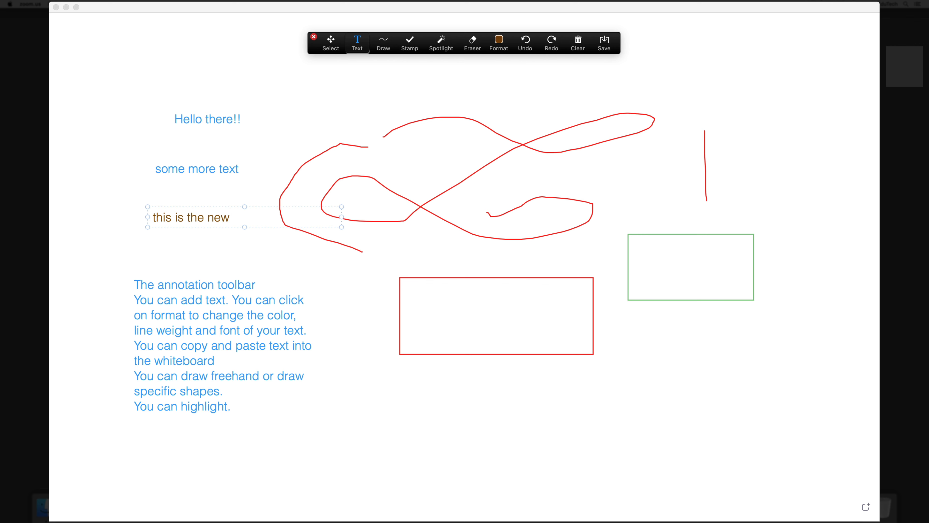
text( test)
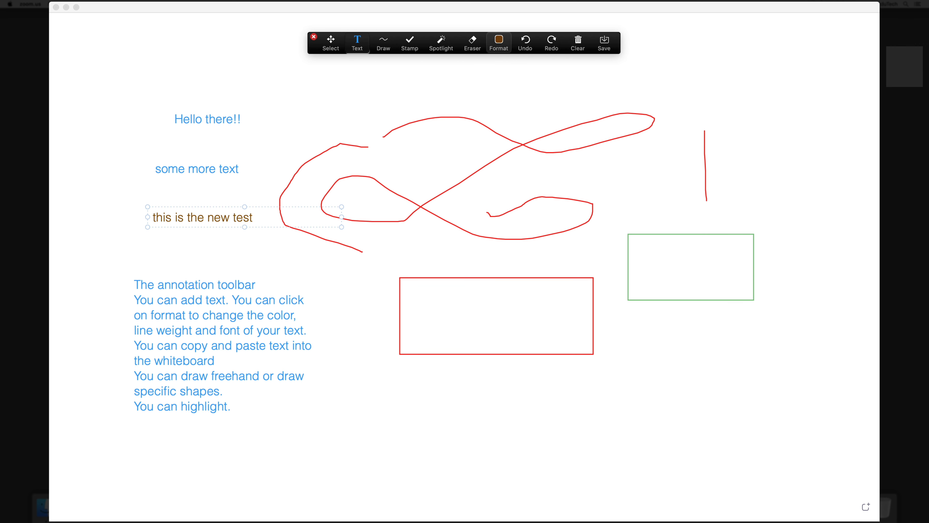
click(499, 42)
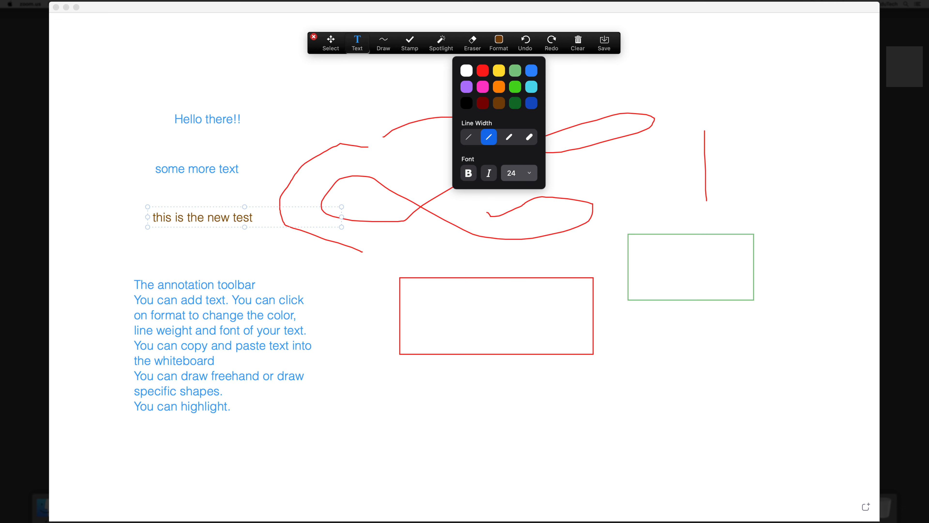
click(519, 172)
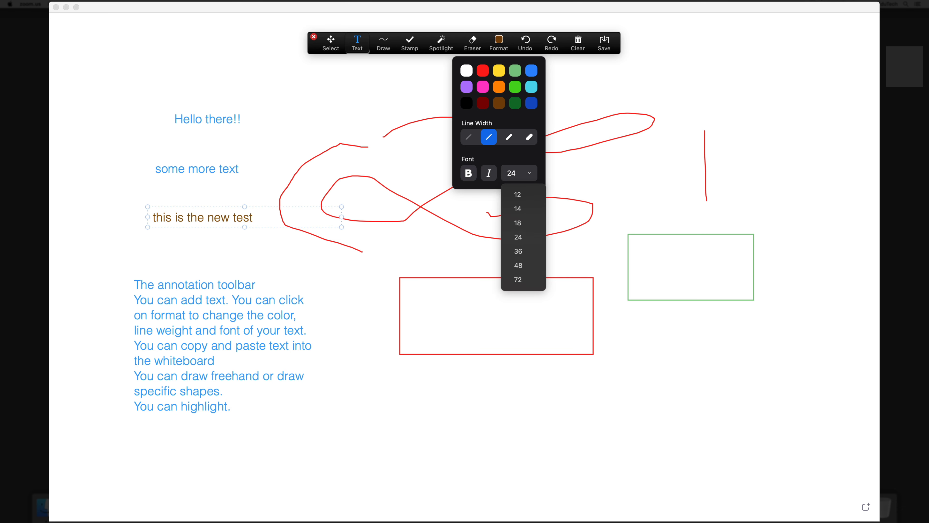
click(365, 103)
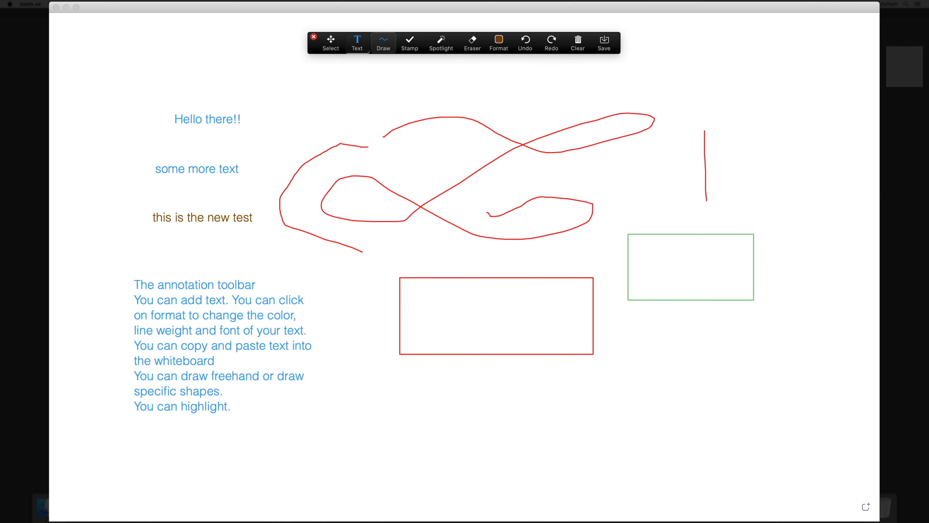
Step: Draw a solid light green filled rectangle below the red outlined rectangle
click(383, 41)
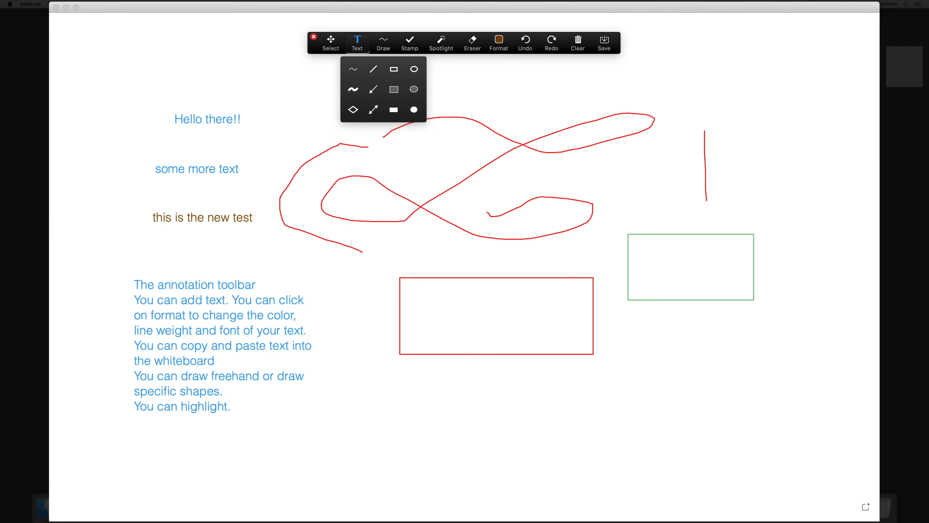
click(394, 110)
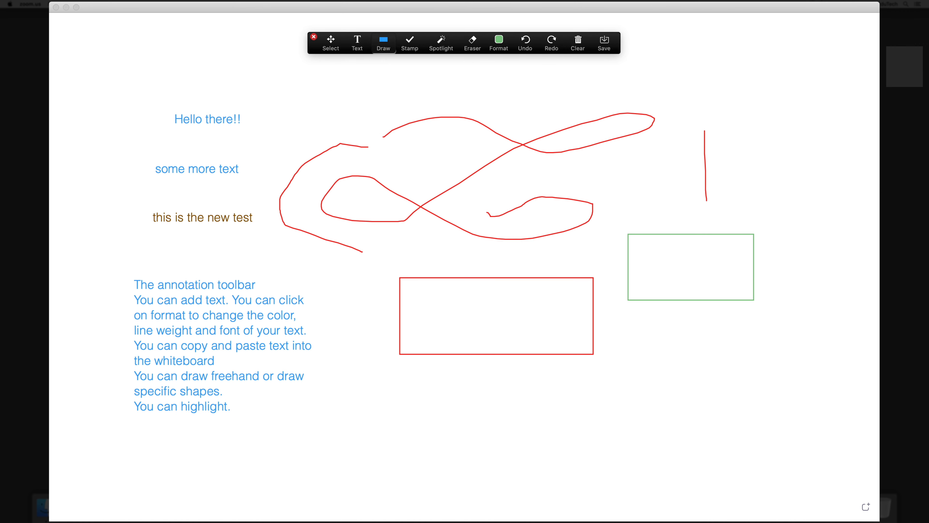
drag(651, 377, 476, 459)
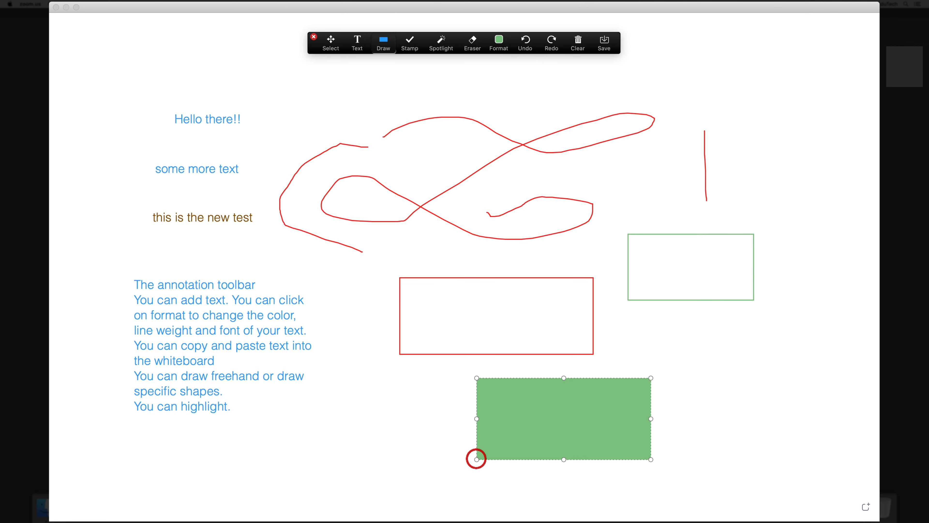
Step: Highlight "Hello there!!" in light green, and "some more text" and the pasted paragraph's first line in yellow
click(383, 40)
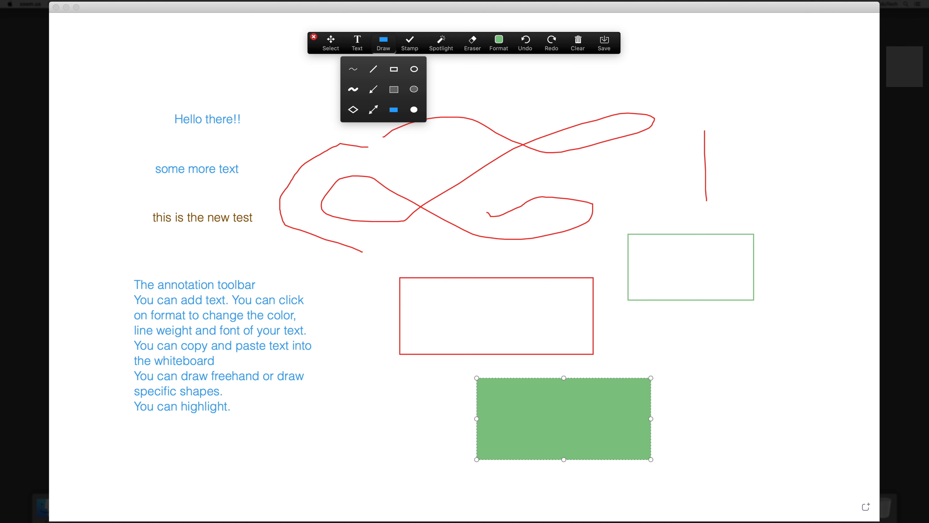
click(353, 89)
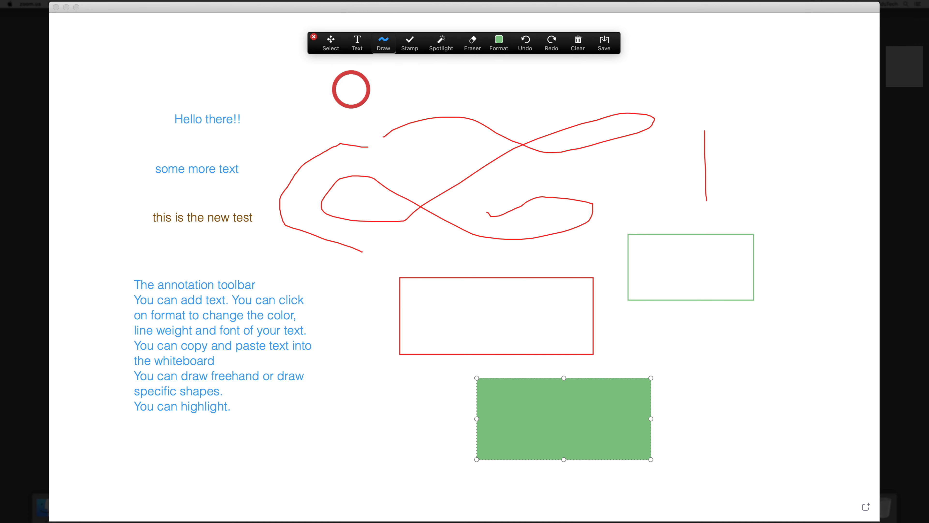
drag(173, 116, 237, 120)
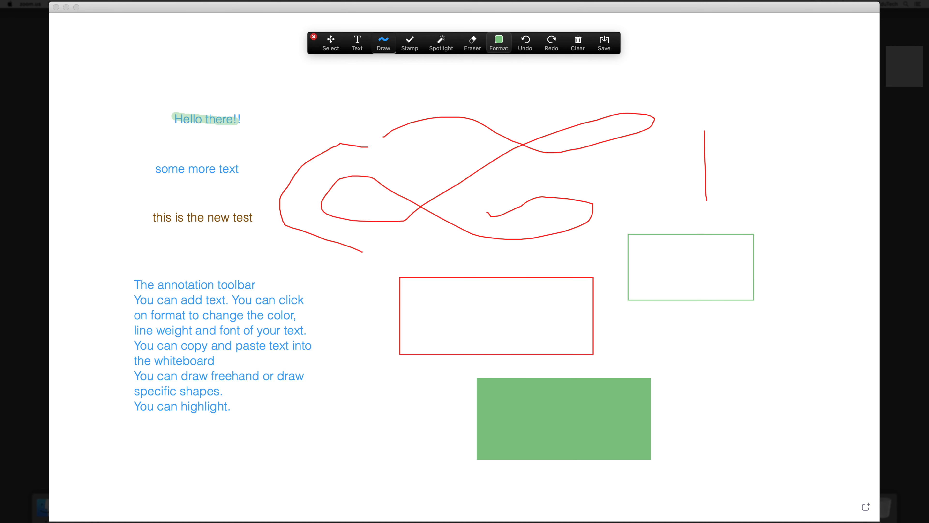
click(499, 40)
click(497, 71)
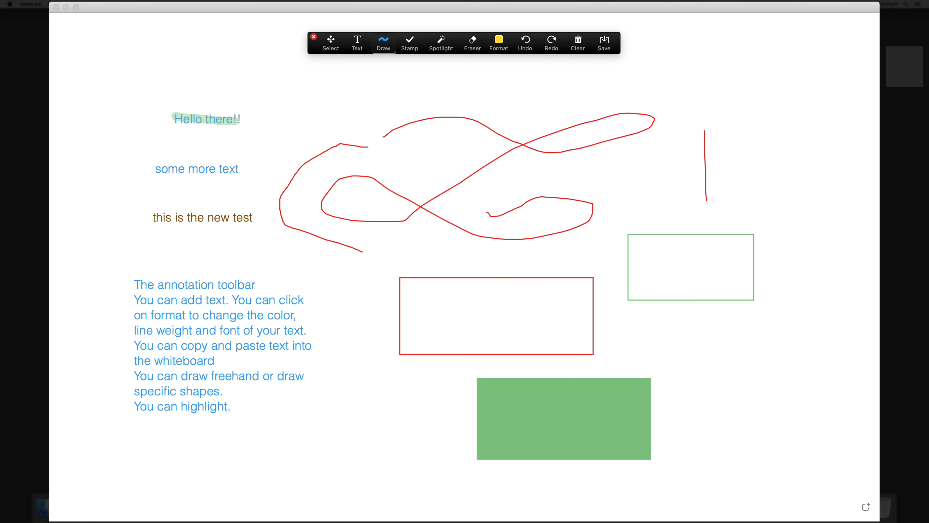
drag(152, 169, 248, 169)
drag(145, 282, 246, 295)
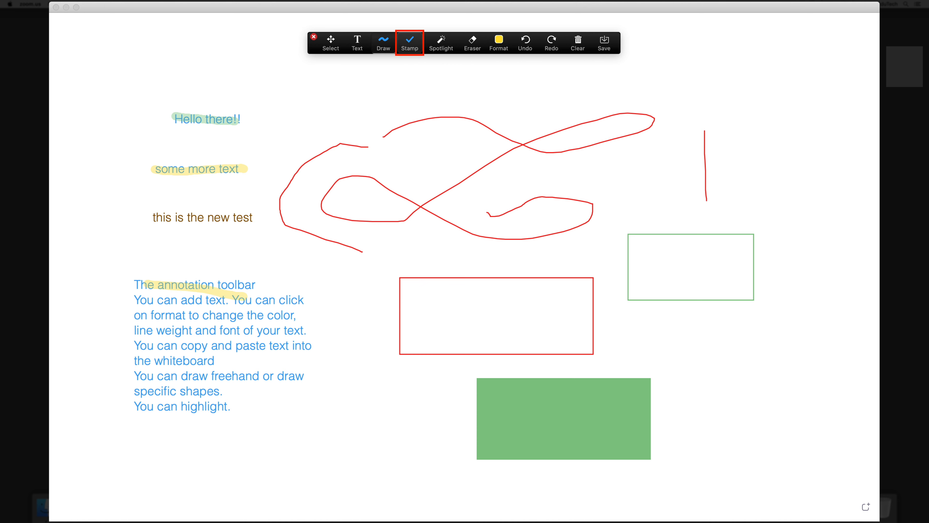
Step: Stamp a check mark beside "Hello there!!" and another beside "some more text"
click(409, 44)
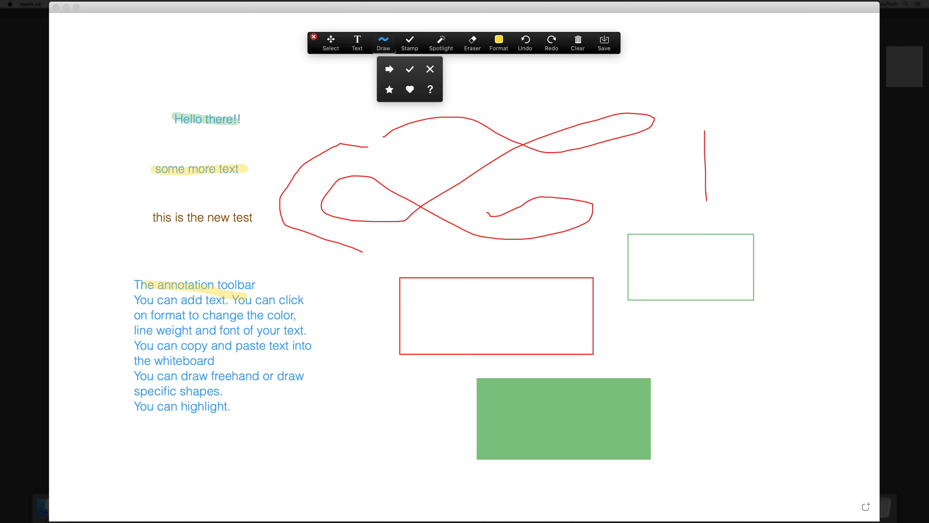
click(410, 69)
click(264, 116)
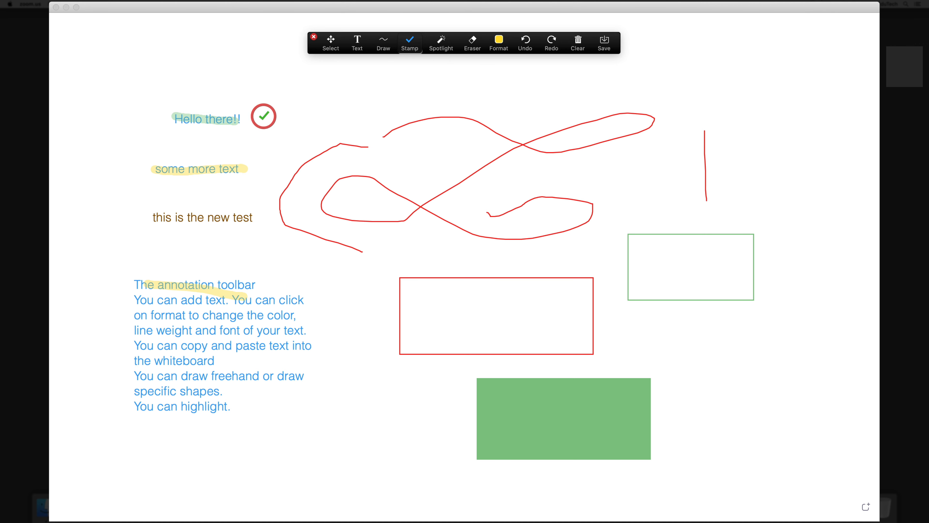
click(253, 163)
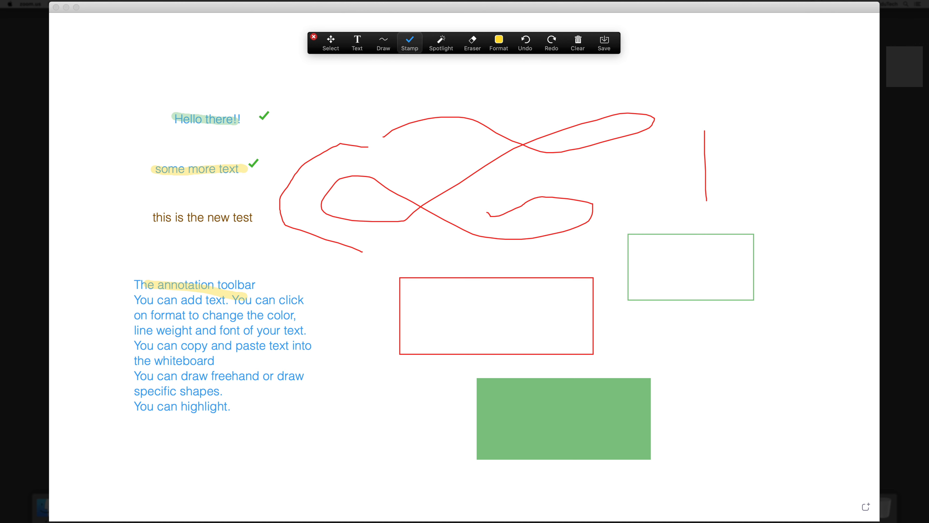
Step: Stamp one star below "this is the new test" and another just above the red rectangle
click(409, 41)
click(389, 90)
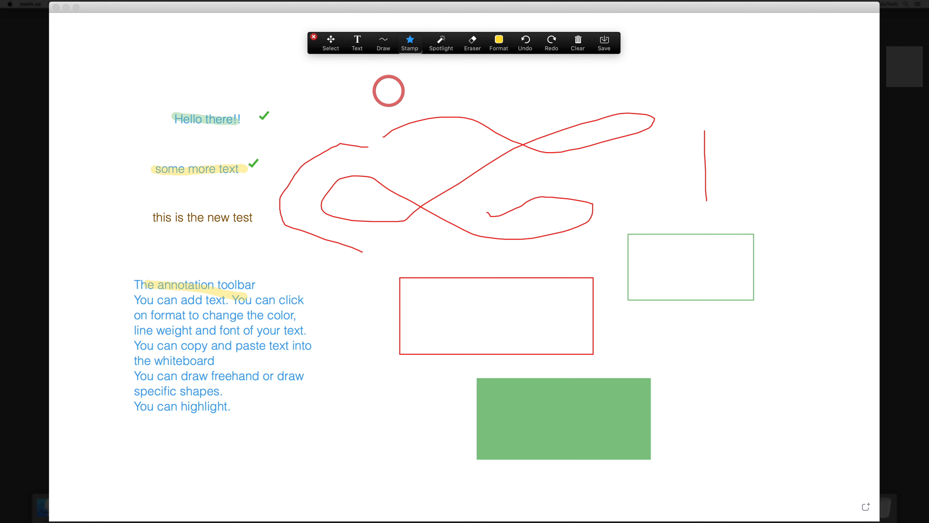
click(236, 242)
click(437, 244)
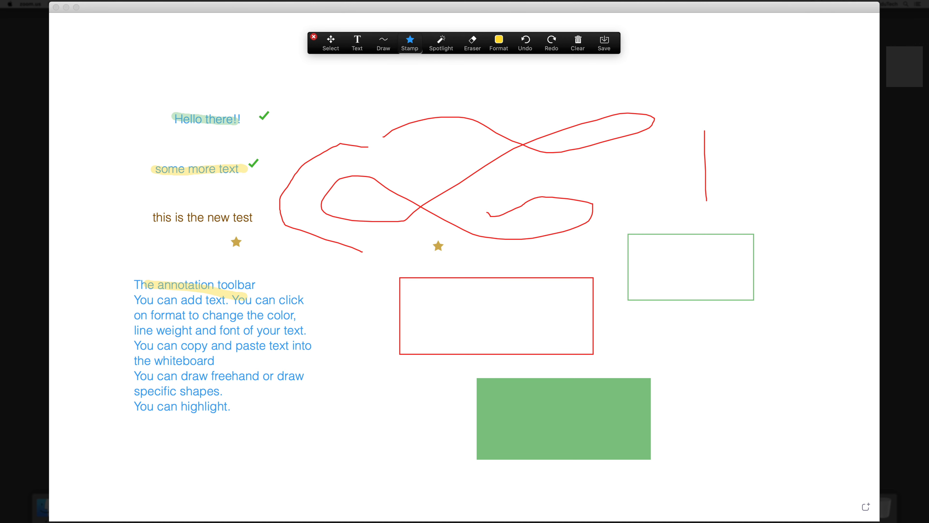
Step: Stamp two hearts above and beside the upper-left corner of the green outlined rectangle
click(409, 41)
click(409, 89)
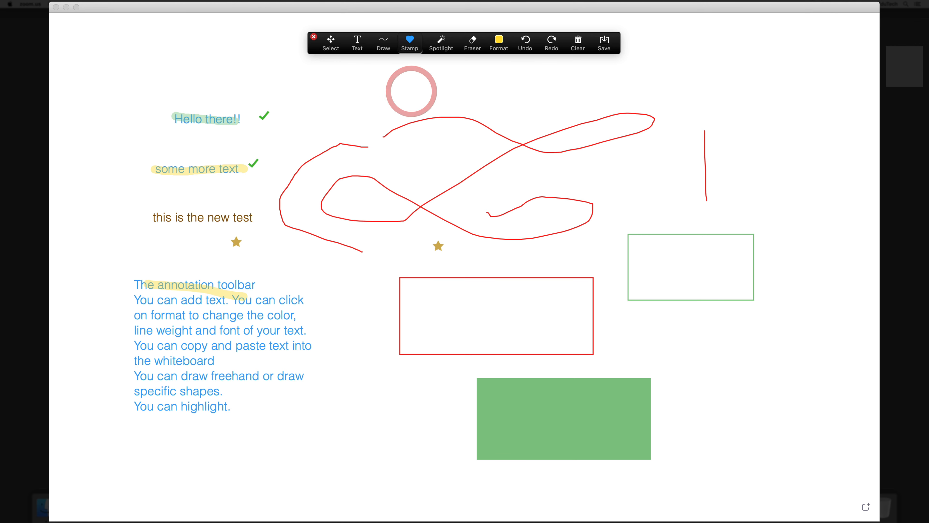
click(655, 203)
click(615, 226)
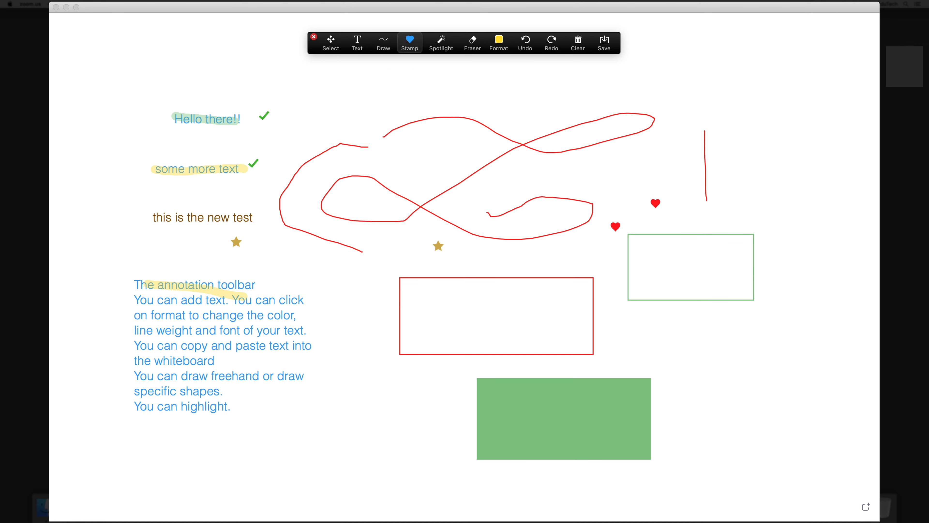
Step: Stamp two question marks after "You can highlight." at the end of the pasted paragraph
click(409, 41)
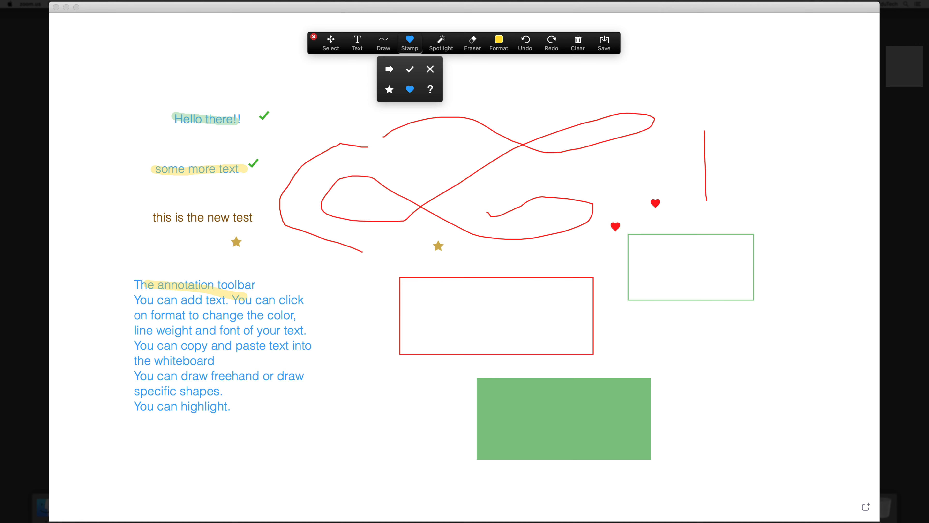
click(430, 89)
click(235, 405)
click(251, 403)
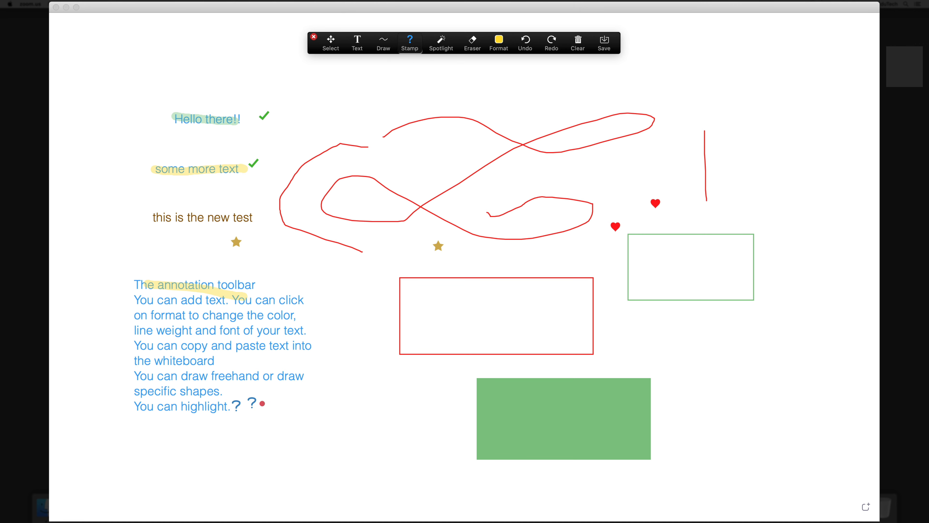
Step: Stamp one more question mark beside the two after "You can highlight." at the end of the pasted paragraph
click(262, 403)
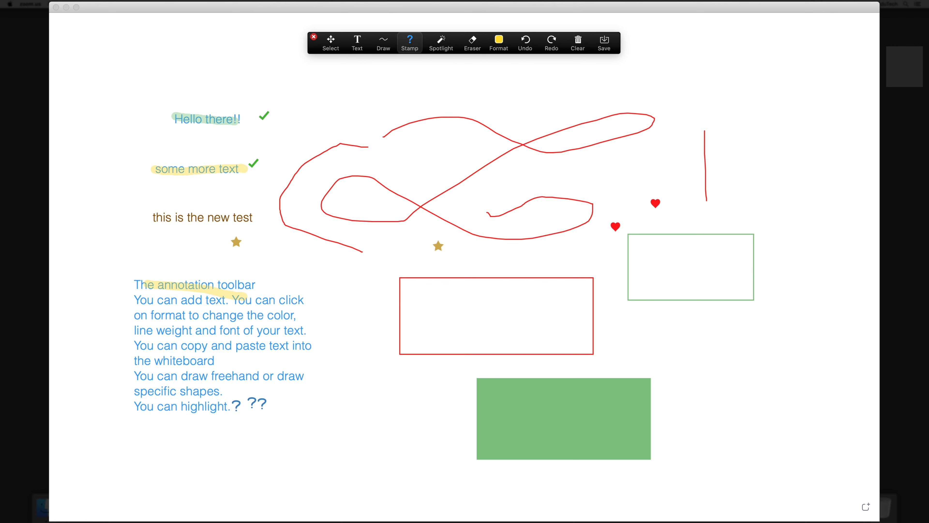
click(441, 43)
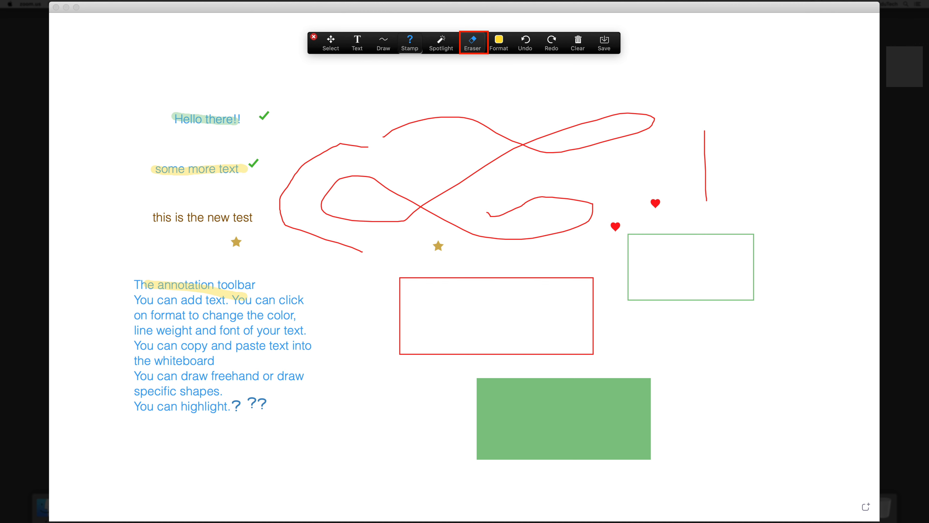
Step: Erase "Hello there!!" and "some more text" together with their highlights and check marks
click(472, 42)
mouse_move(256, 120)
mouse_down()
mouse_move(265, 116)
mouse_move(202, 116)
mouse_up()
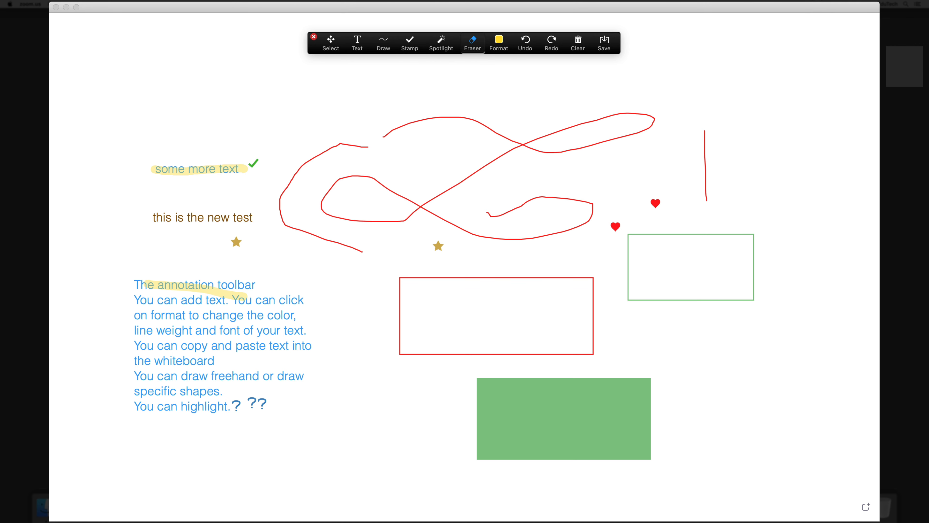
mouse_move(253, 164)
mouse_down()
mouse_move(151, 166)
mouse_move(179, 164)
mouse_up()
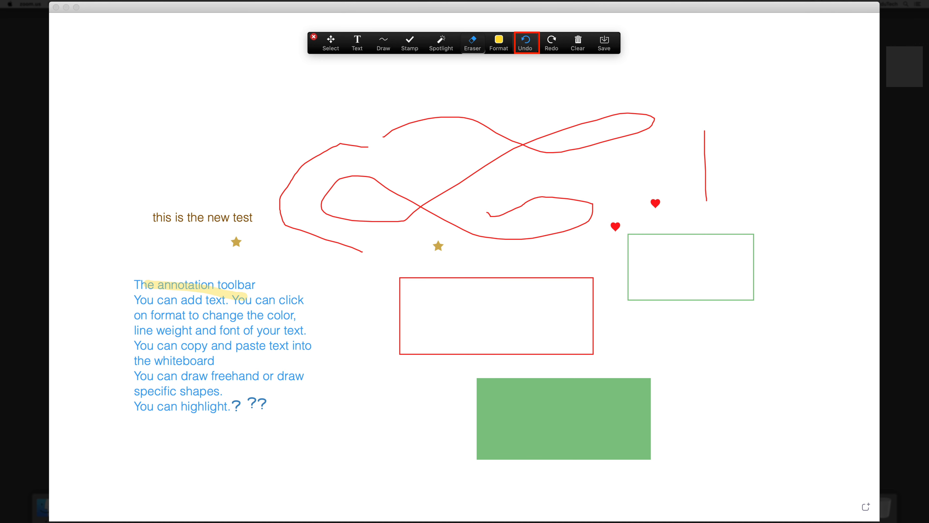
Step: Undo the last two erasures on the "some more text" line and redo one of them
click(526, 43)
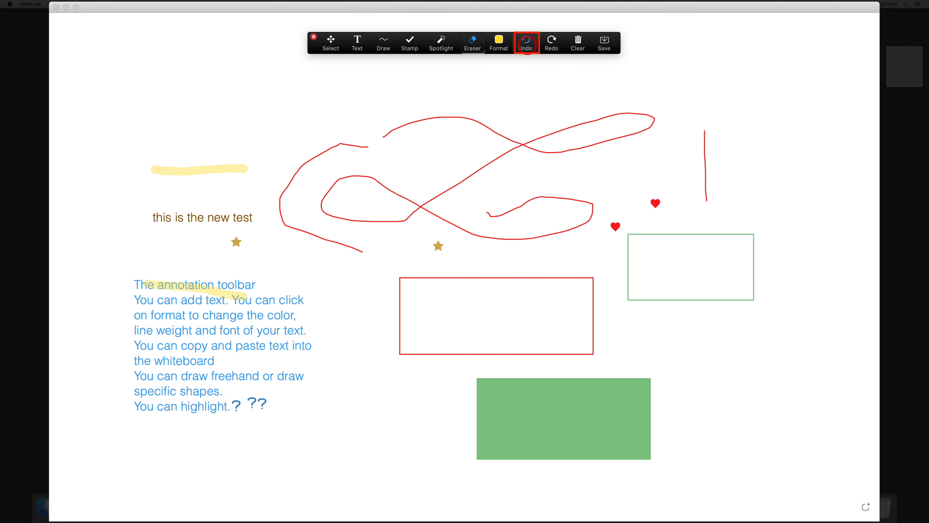
click(526, 43)
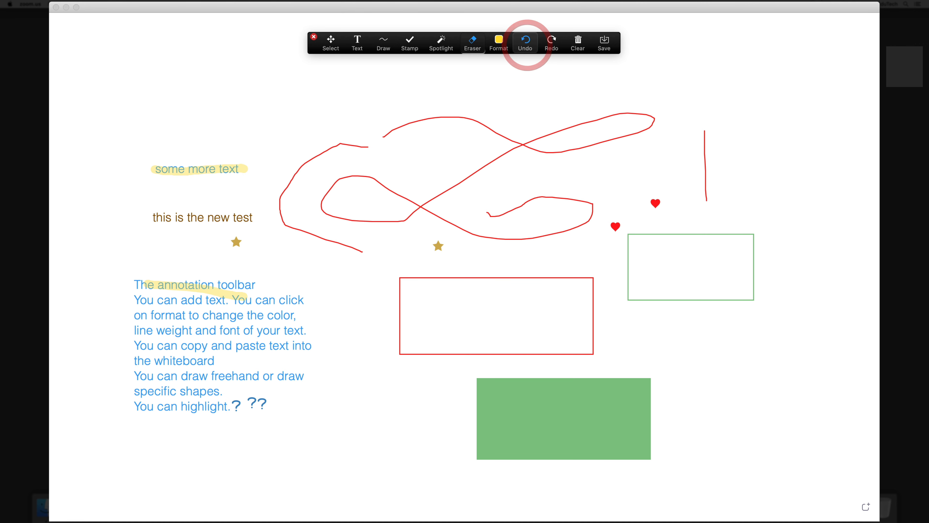
click(551, 43)
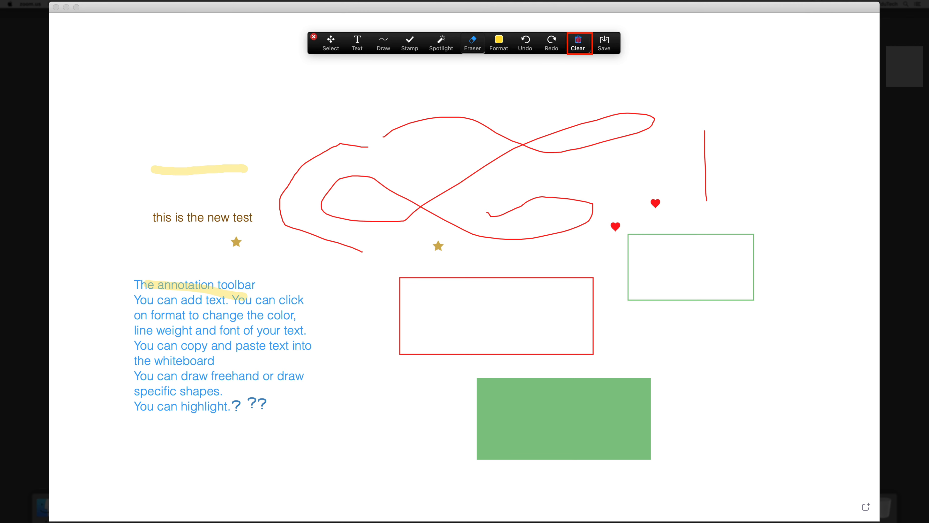
Step: Add a new whiteboard page and place the text "add text" in its upper-left area
click(578, 42)
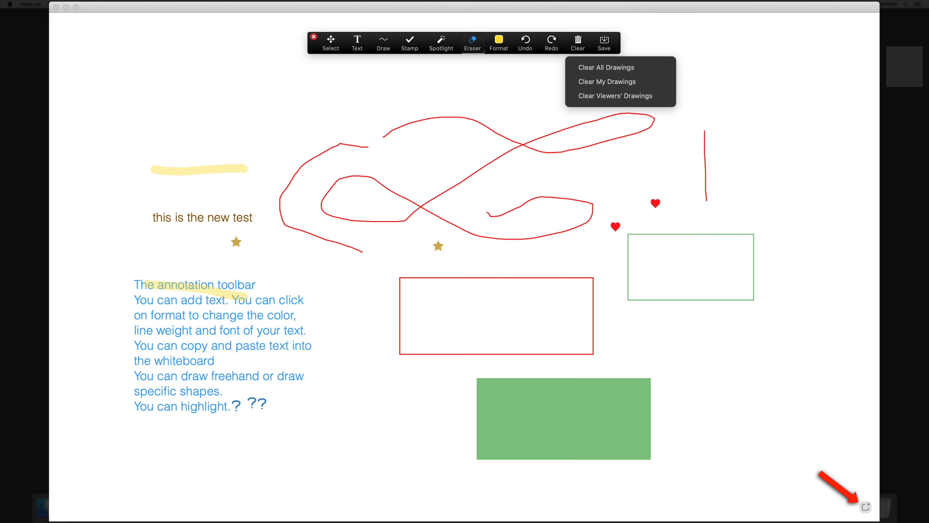
click(865, 506)
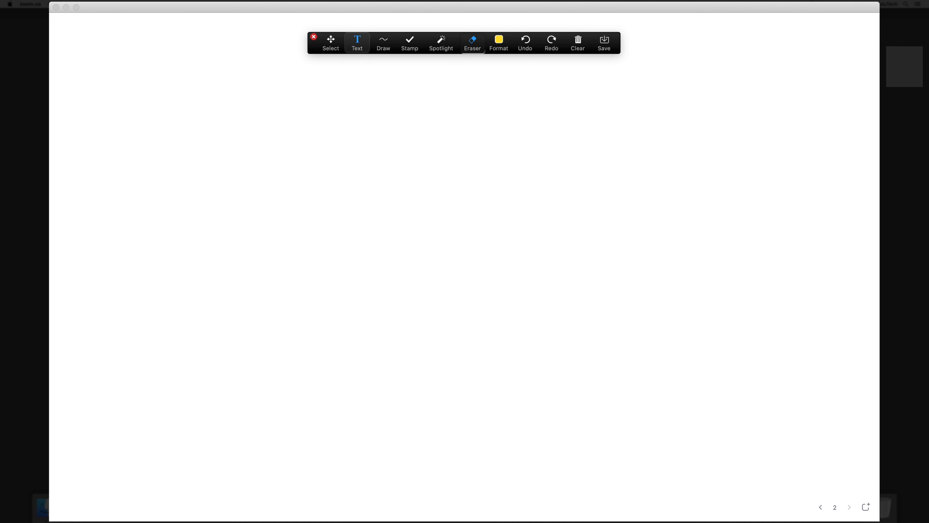
click(358, 42)
click(208, 114)
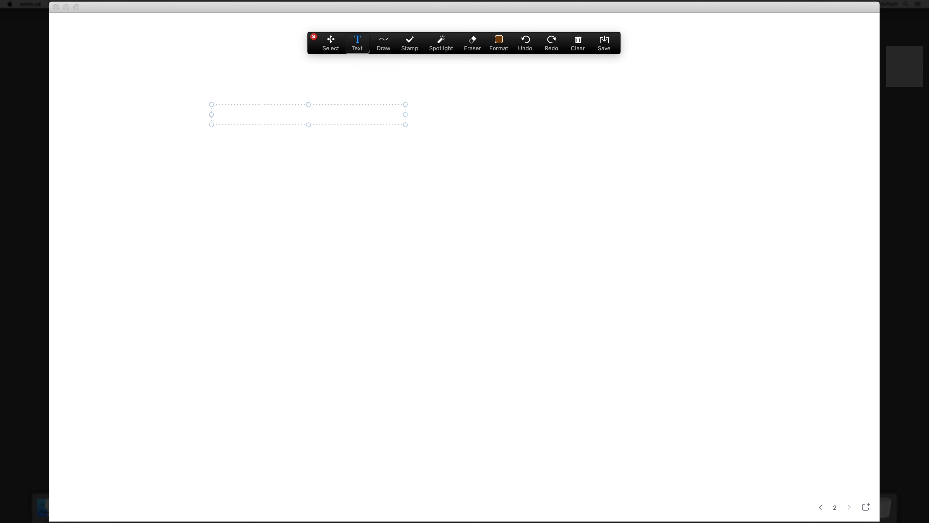
text(add text)
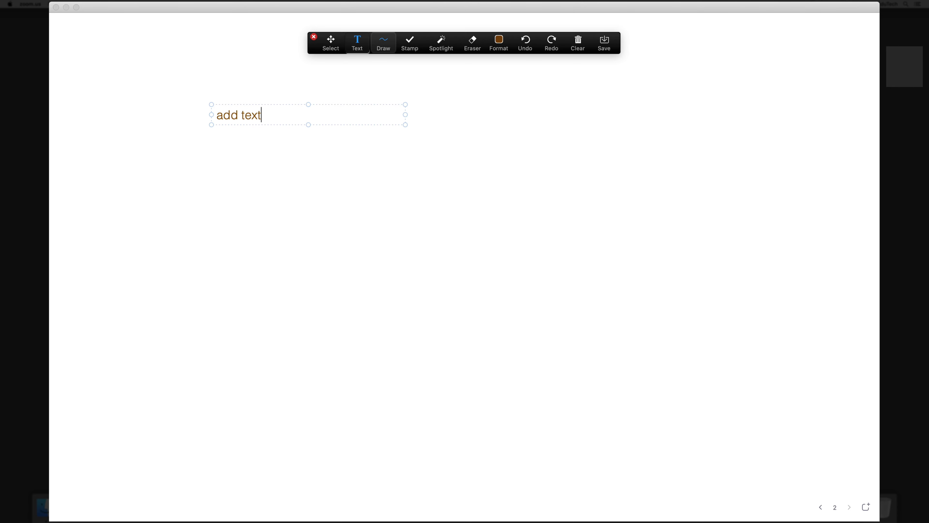
Step: Draw a yellow freehand S-shaped curve across the second page, below "add text"
click(381, 44)
click(352, 89)
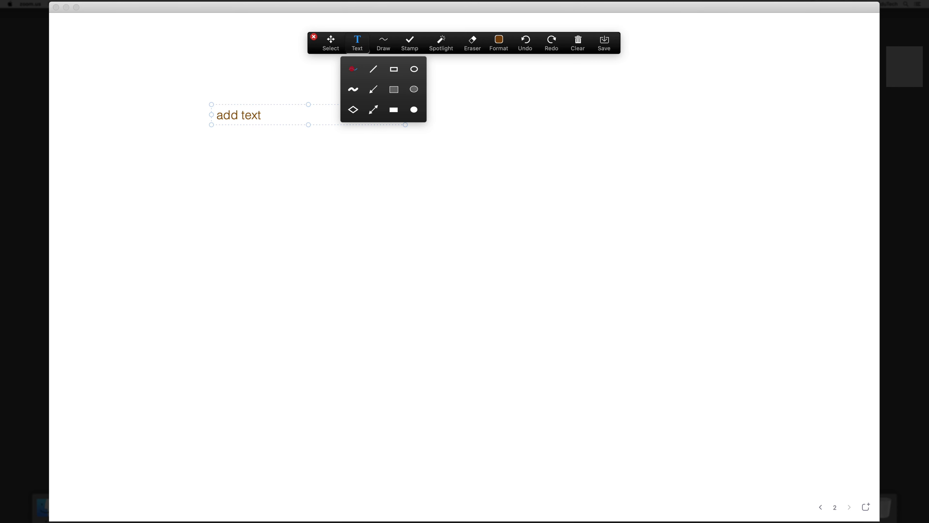
mouse_move(534, 184)
mouse_down()
mouse_move(487, 185)
mouse_move(174, 310)
mouse_up()
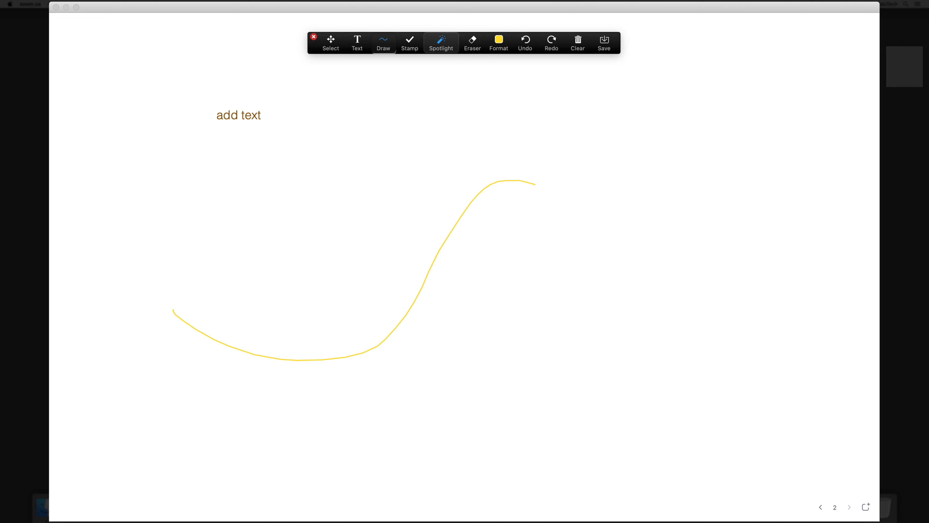
Step: Stamp six stars scattered over the upper half of the second page, around the yellow curve
click(410, 43)
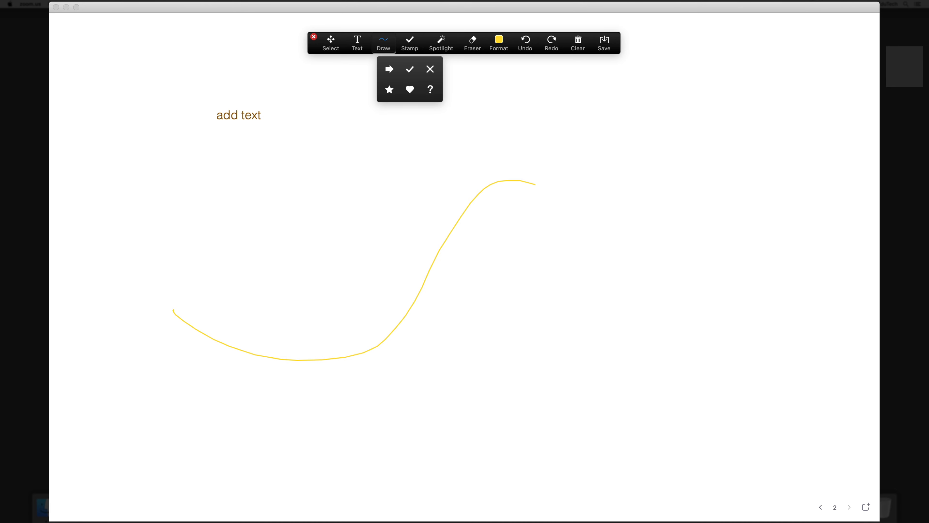
click(389, 90)
click(644, 106)
click(711, 193)
click(542, 192)
click(444, 132)
click(377, 215)
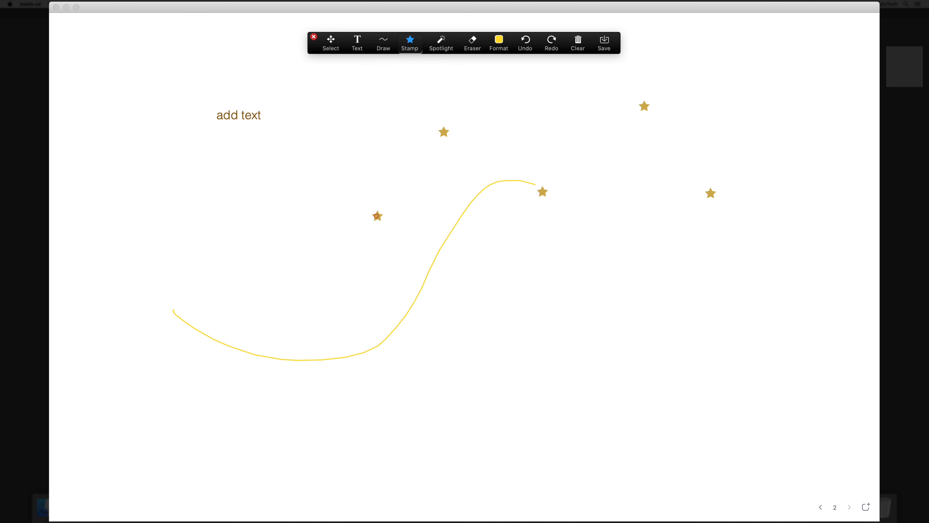
click(267, 206)
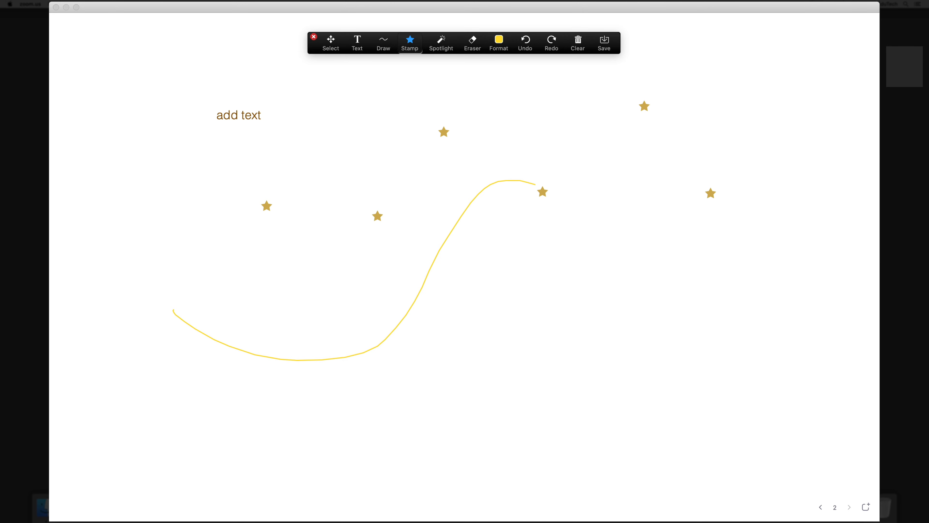
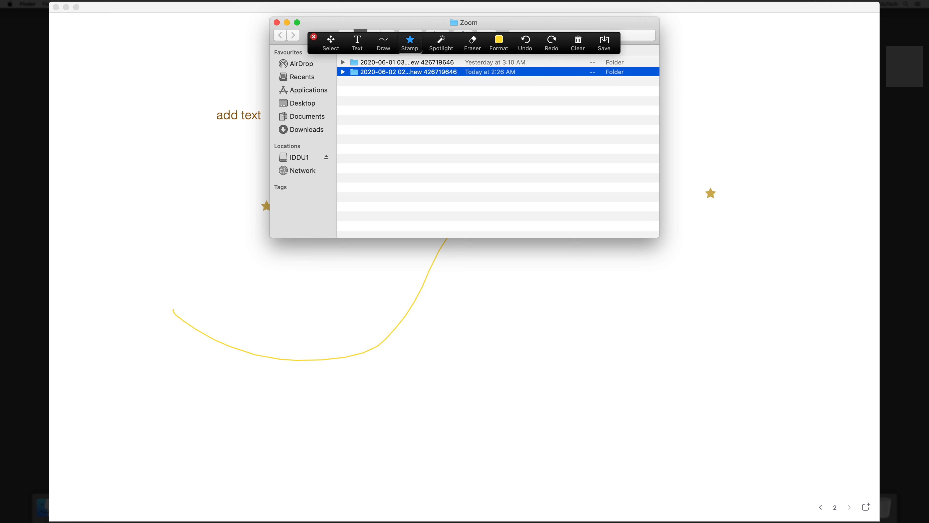
Step: Open the 2020-06-02 meeting folder in Finder and view the saved images Whiteboard[3]-01.png and Whiteboard[3]-02.png, closing each one
double_click(345, 69)
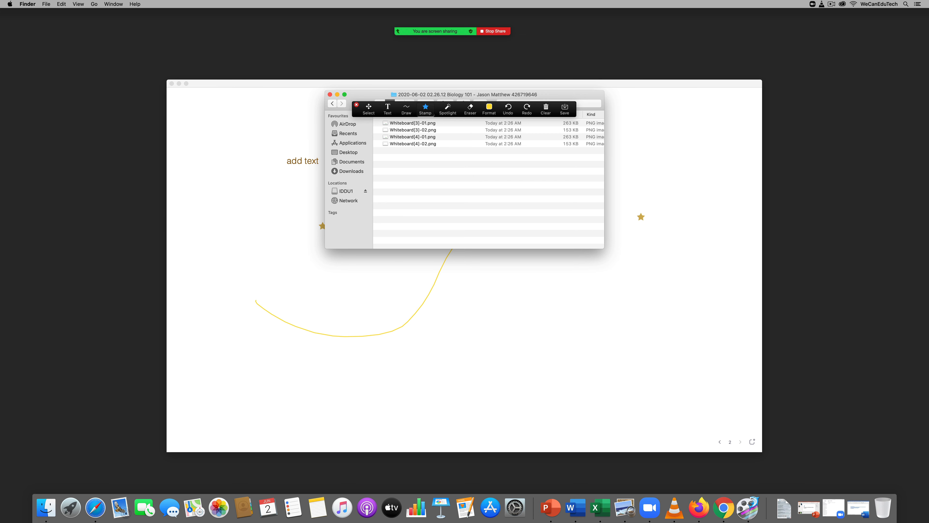
double_click(406, 123)
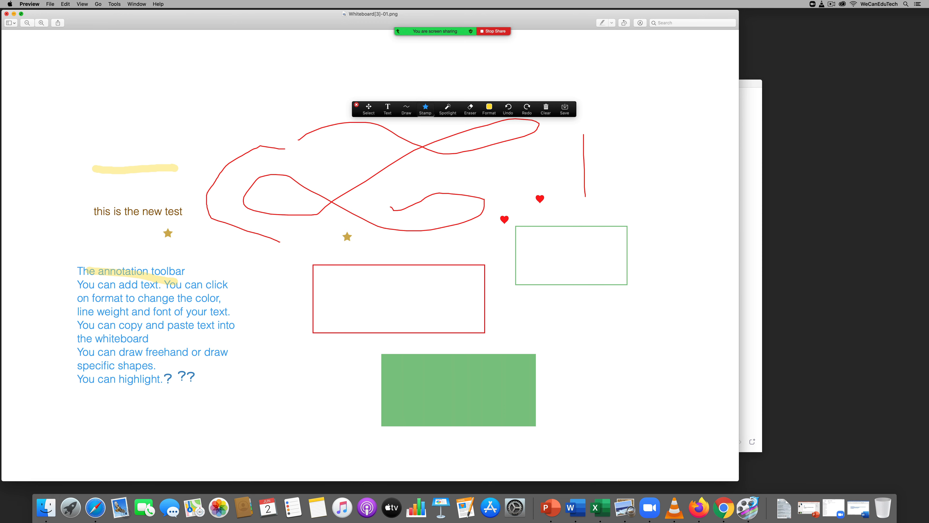
key(super+w)
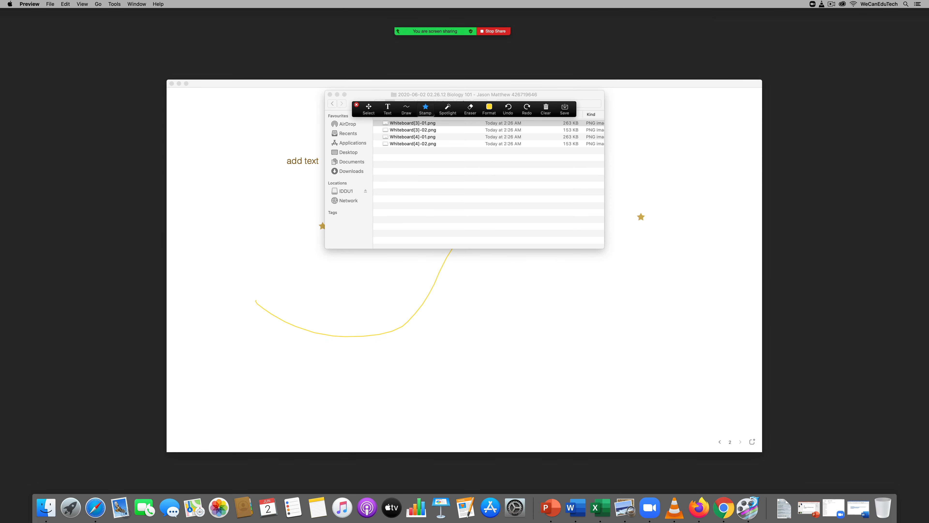
double_click(430, 130)
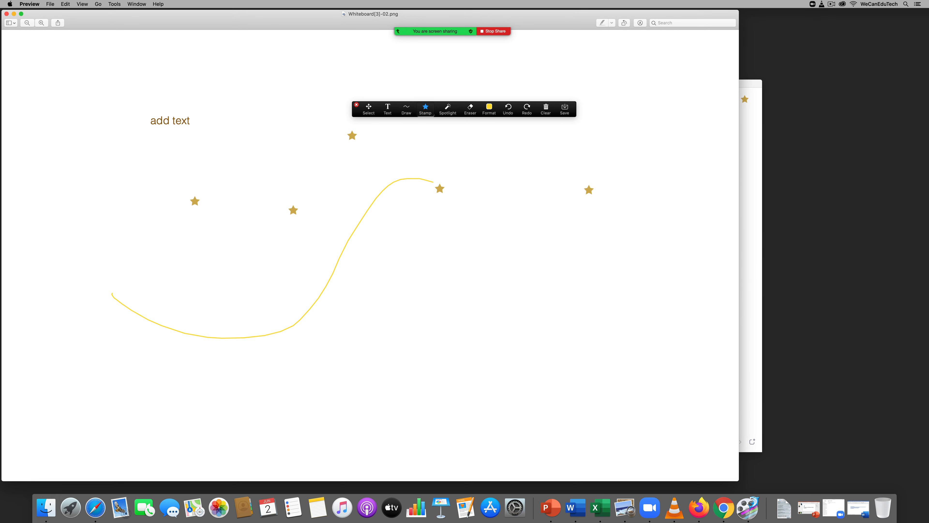
key(super+w)
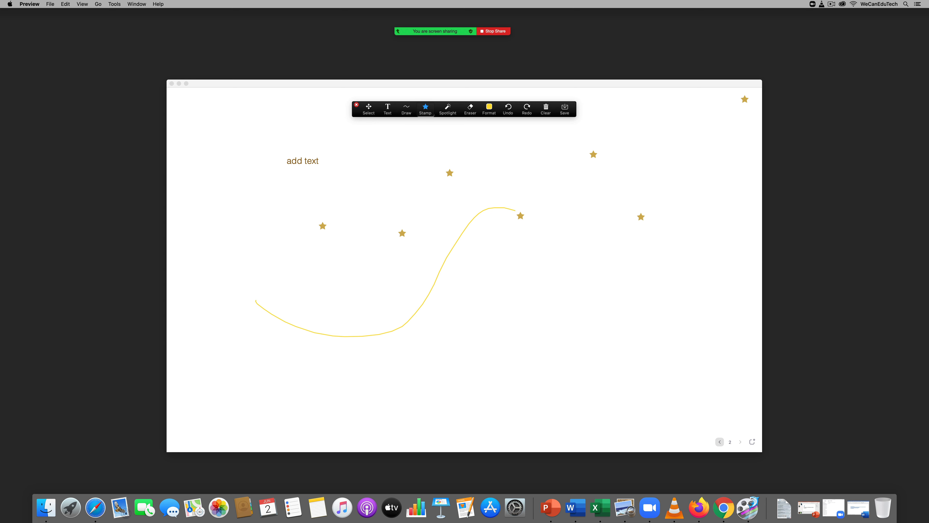
Step: Return to the first whiteboard page and turn on Show Names of Annotators for the meeting
click(720, 442)
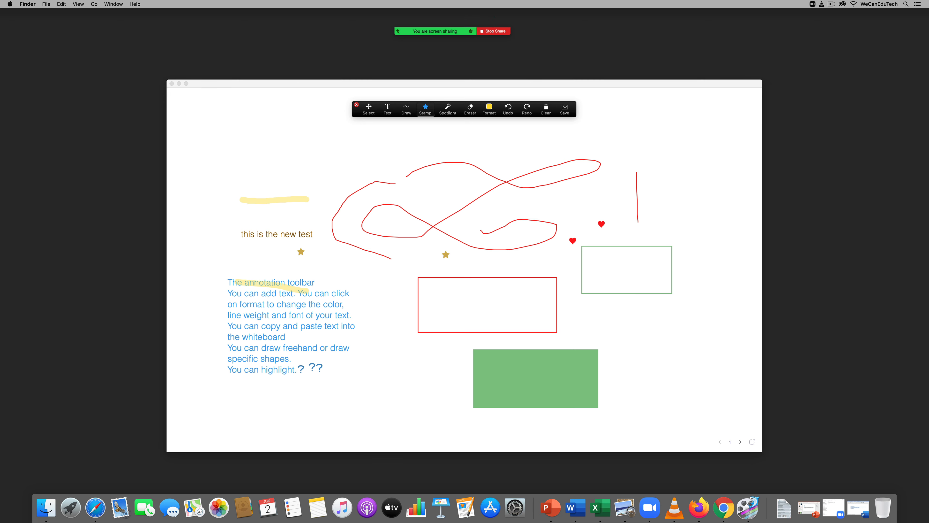
mouse_move(481, 30)
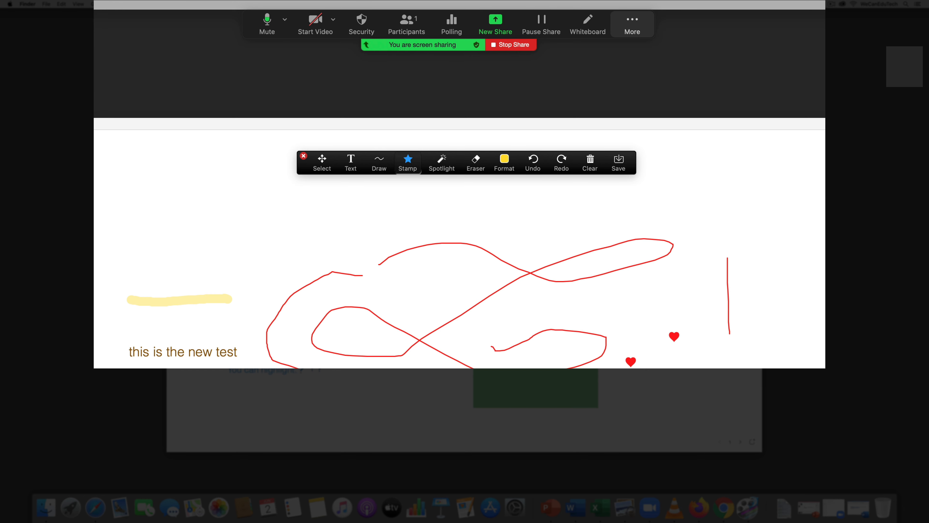
click(632, 24)
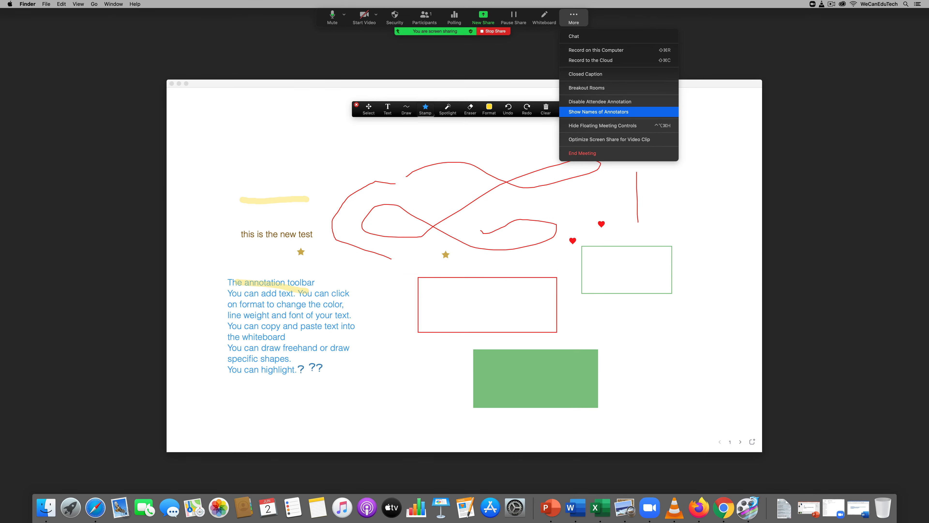
click(655, 165)
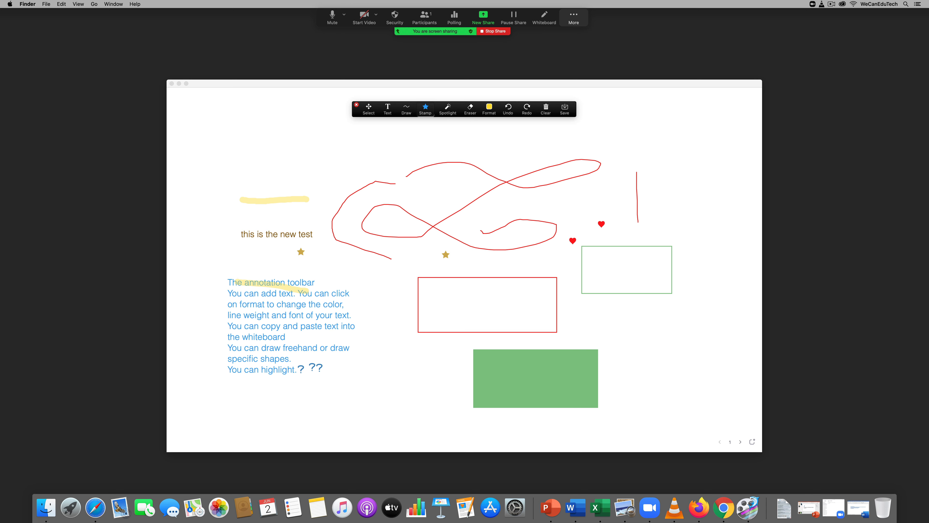
Step: Look at the Disable Attendee Annotation option and stamp a star on top of the red freehand curve's upper arc
click(574, 18)
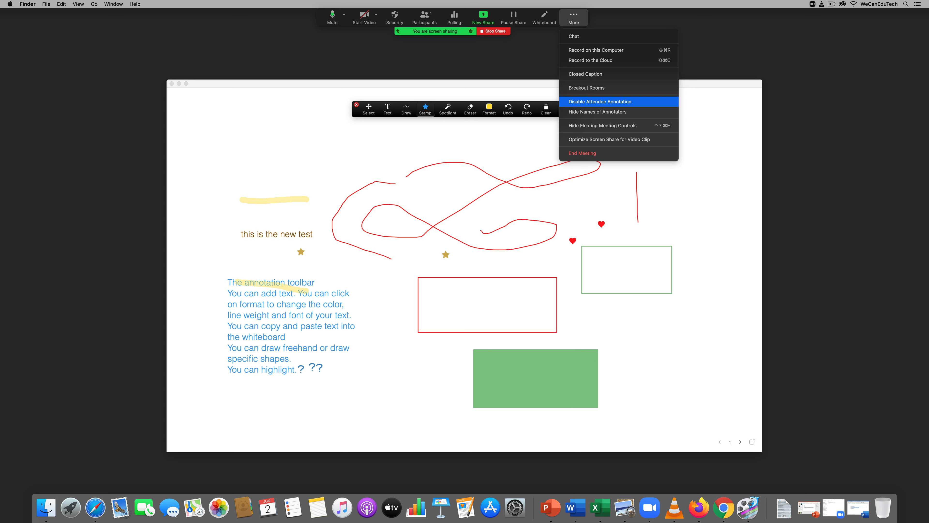
click(461, 159)
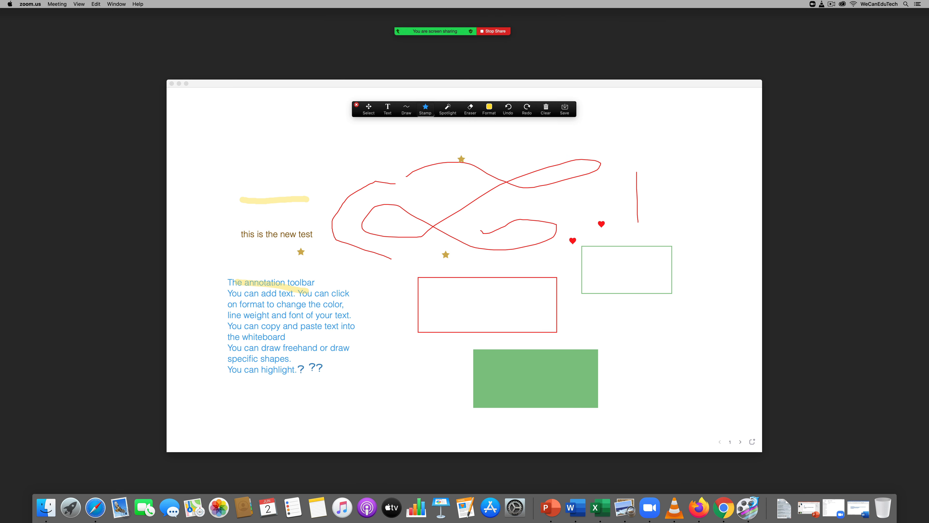